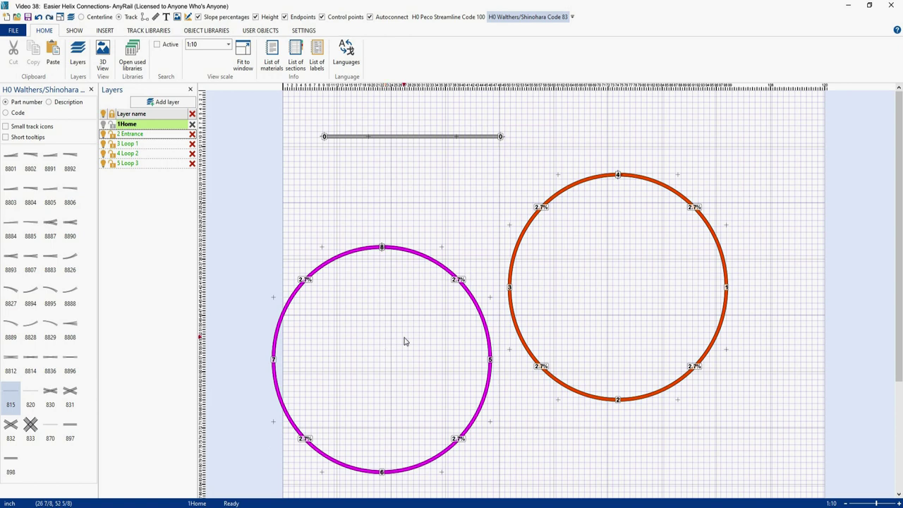
Attach the loose straight track to the orange loop's top joint so it extends to the left of the joint
left_click_drag(446, 142, 564, 181)
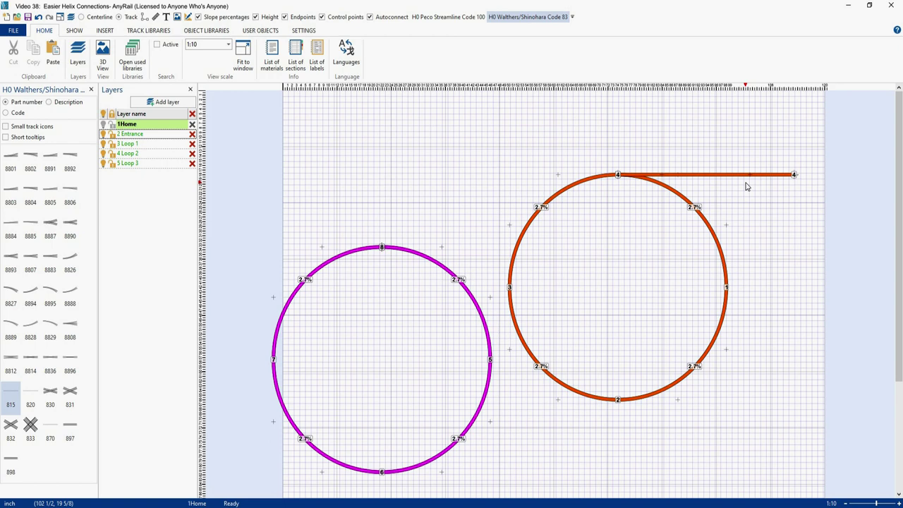
mouse_move(747, 185)
left_mouse_down()
mouse_move(455, 147)
mouse_move(543, 191)
mouse_move(590, 181)
left_mouse_up()
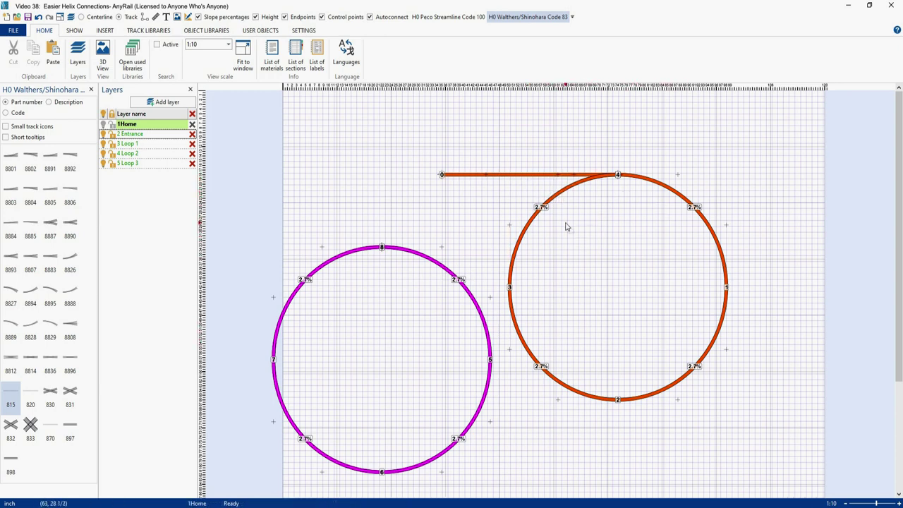
Disconnect the orange loop's upper-left quarter curve and move it clear, inside the loop
right_click(555, 202)
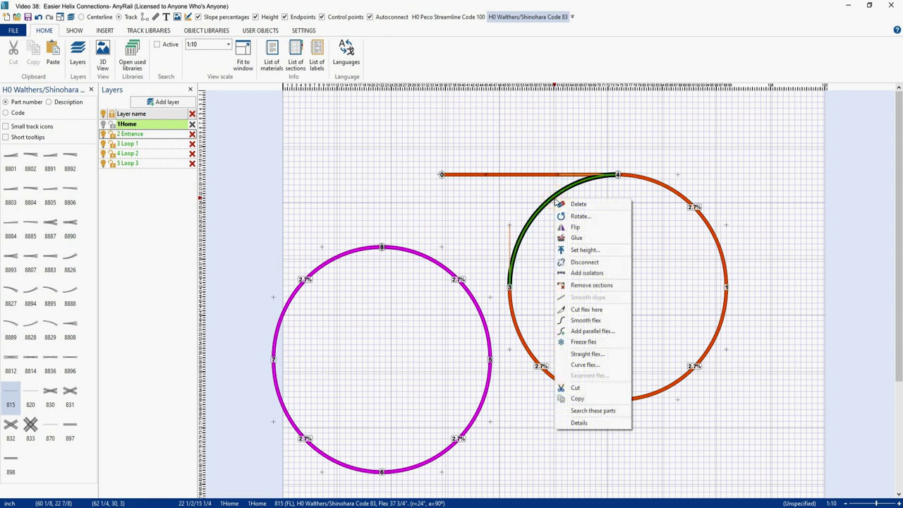
left_click(584, 262)
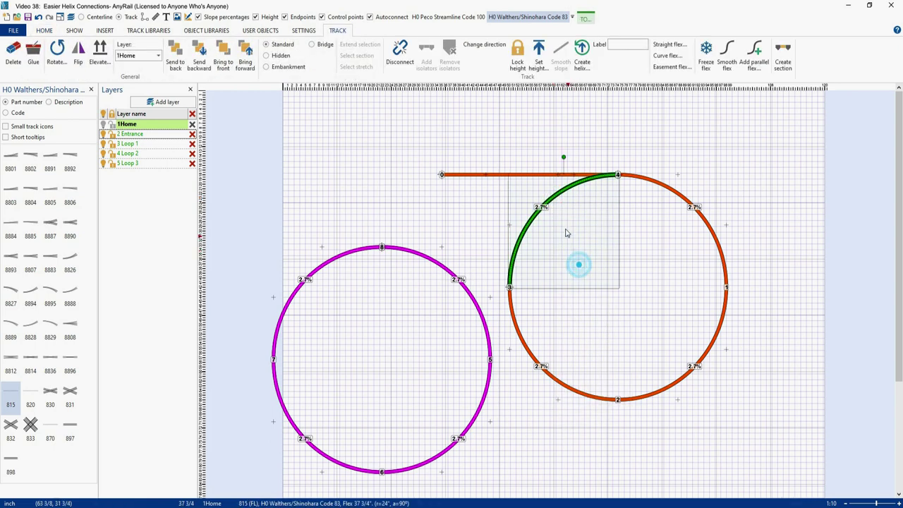
left_click_drag(558, 203, 597, 242)
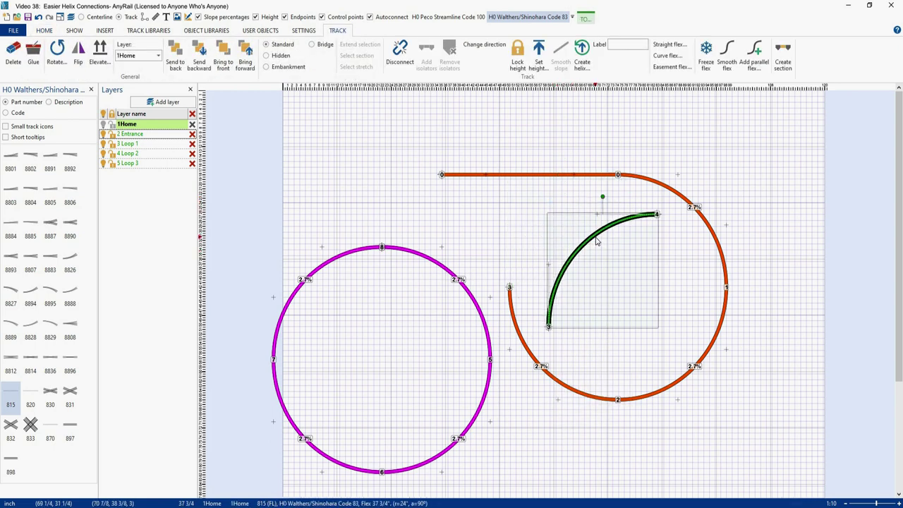
Add an isolator at the joint between the straight track and the orange loop, and refit the detached quarter curve
right_click(618, 179)
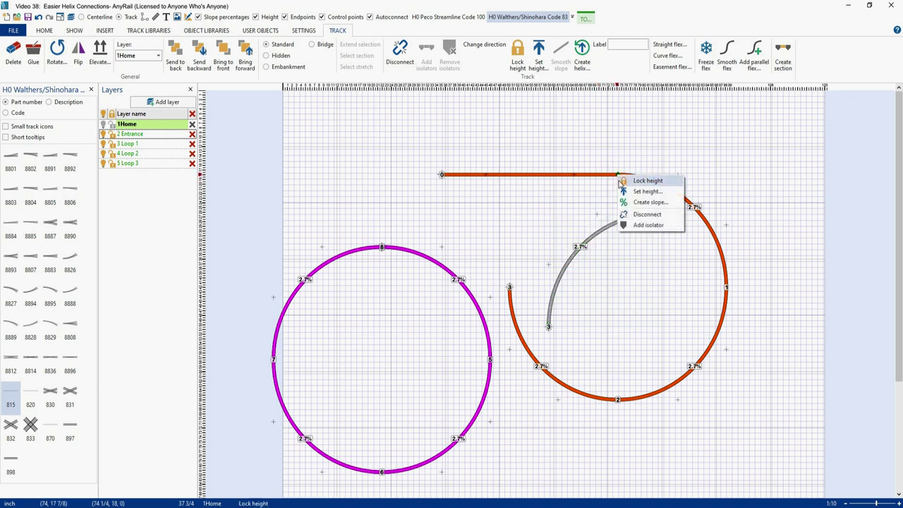
left_click(640, 224)
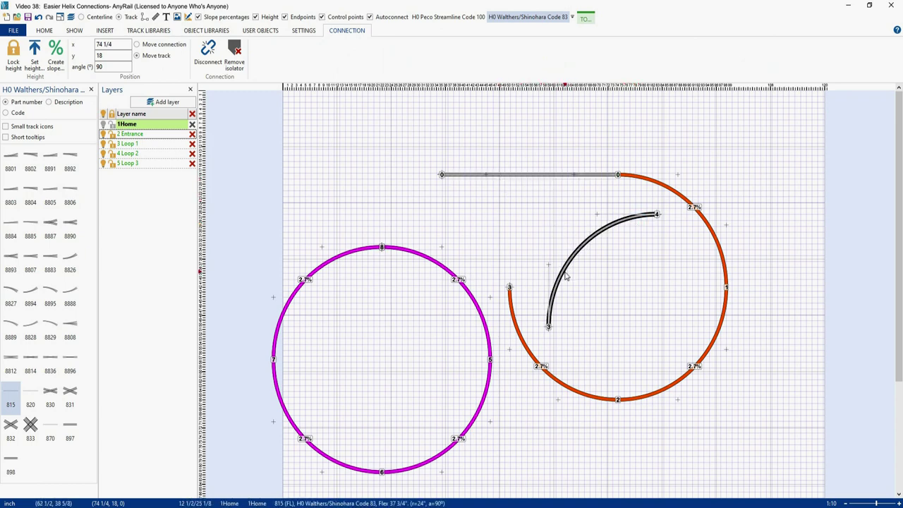
left_click_drag(562, 282, 522, 242)
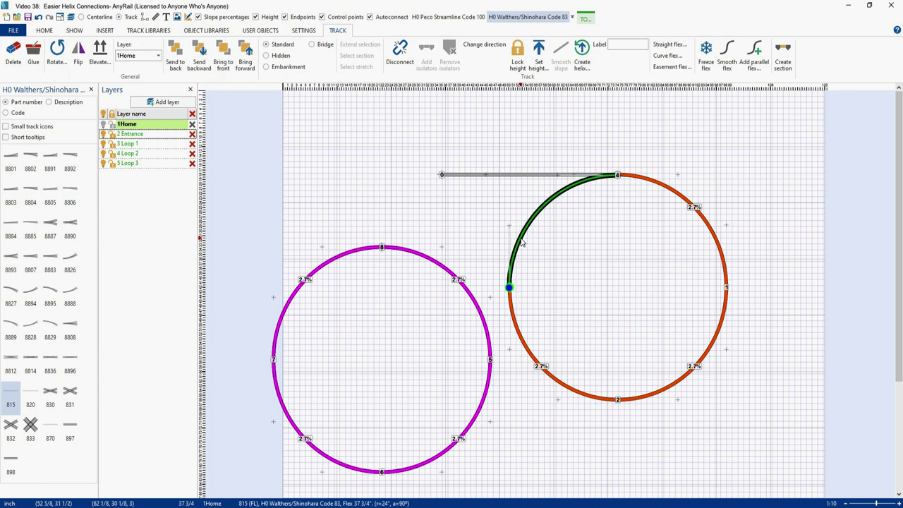
key("Escape")
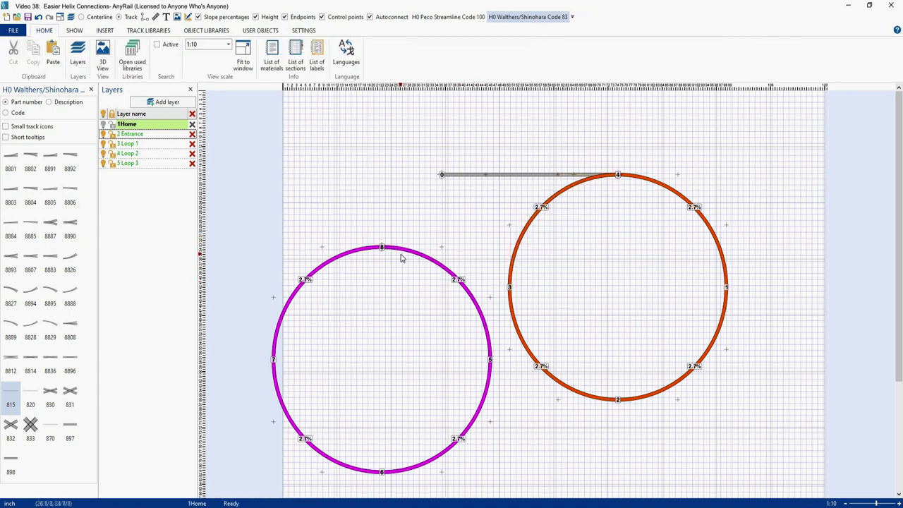
Move the magenta loop on top of the orange loop at the straight track's joint, and delete all track from the plan
left_click_drag(401, 258, 637, 181)
key("Escape")
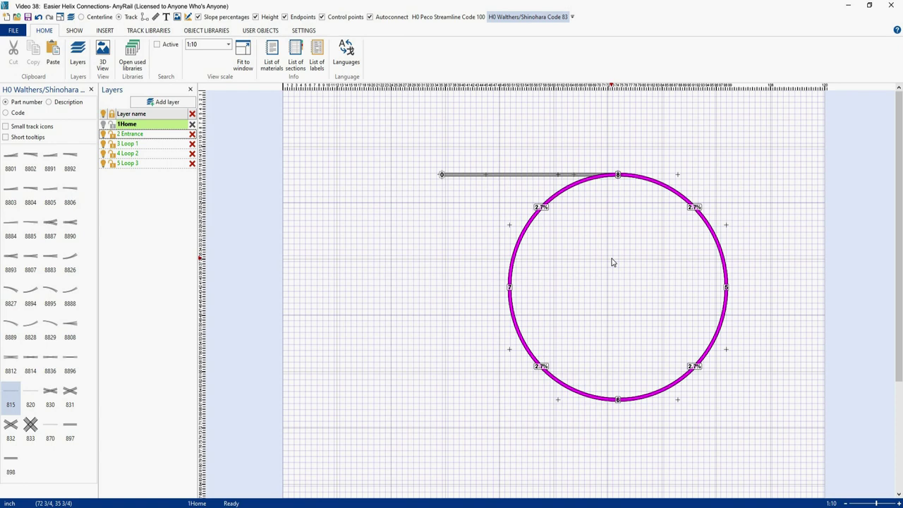
key("Delete")
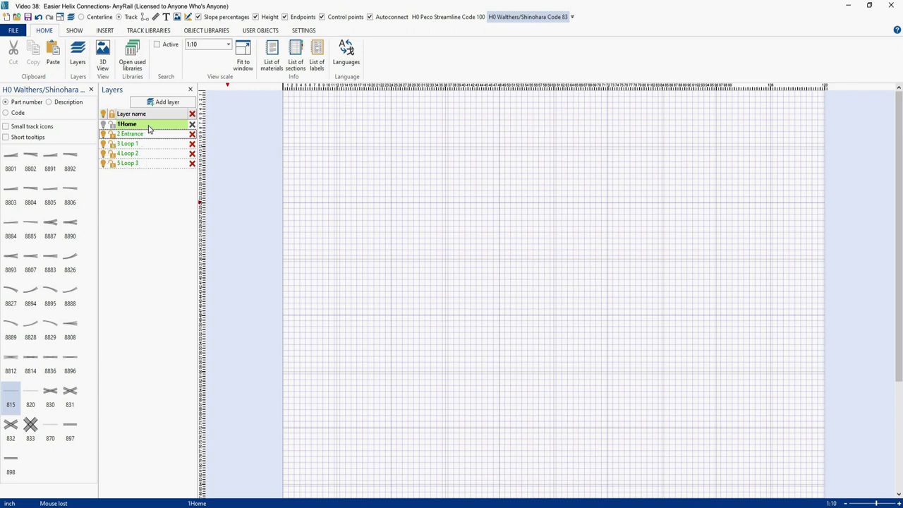
Hide the loop layers and make them visible again
left_click(103, 144)
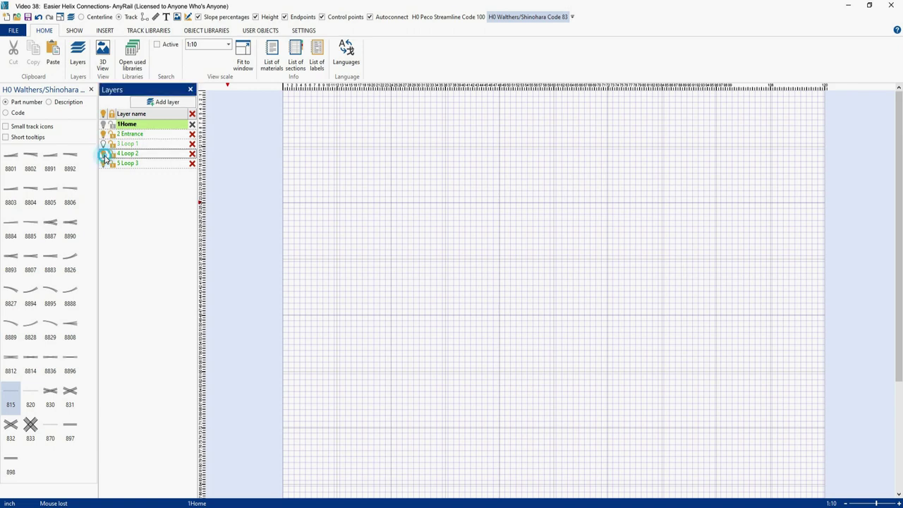
left_click(103, 163)
left_click(103, 144)
left_click(103, 163)
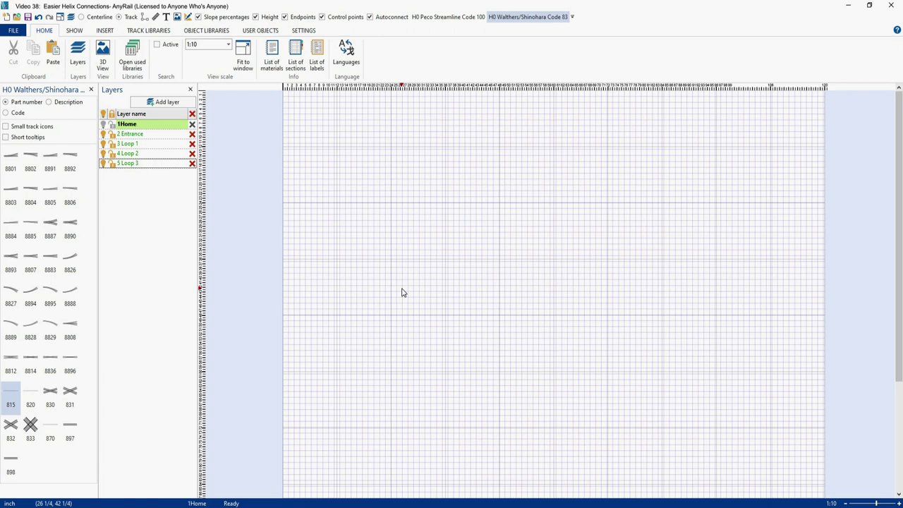
Place an 815 flex track on the 2 Entrance layer and position it near the top of the plan
left_click(149, 135)
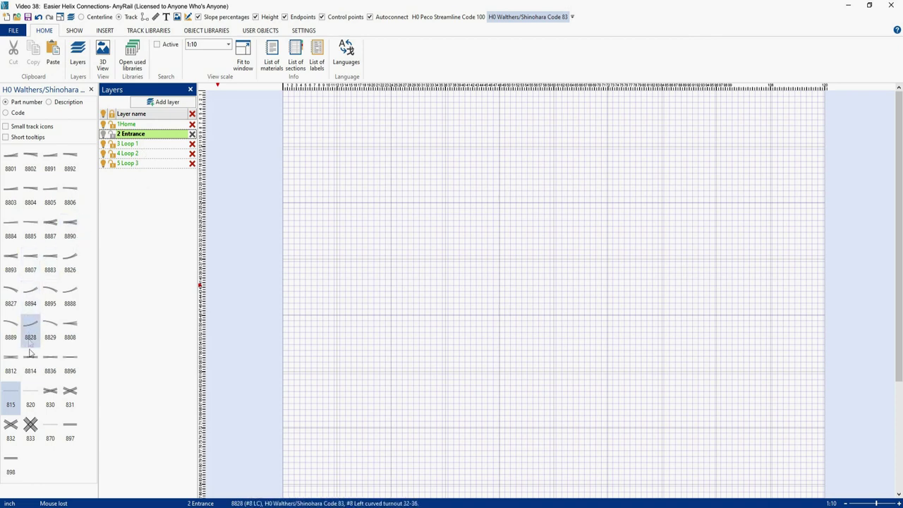
left_click(11, 399)
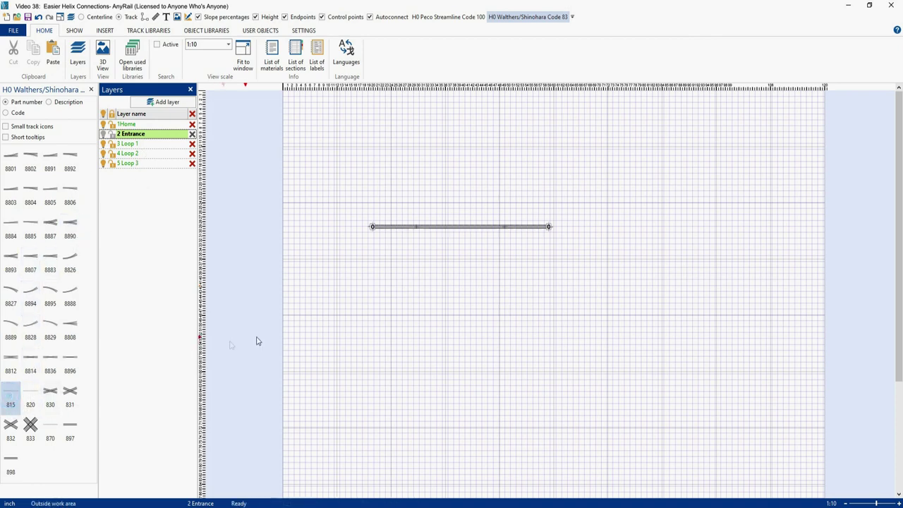
left_click(470, 233)
left_click_drag(470, 233, 475, 161)
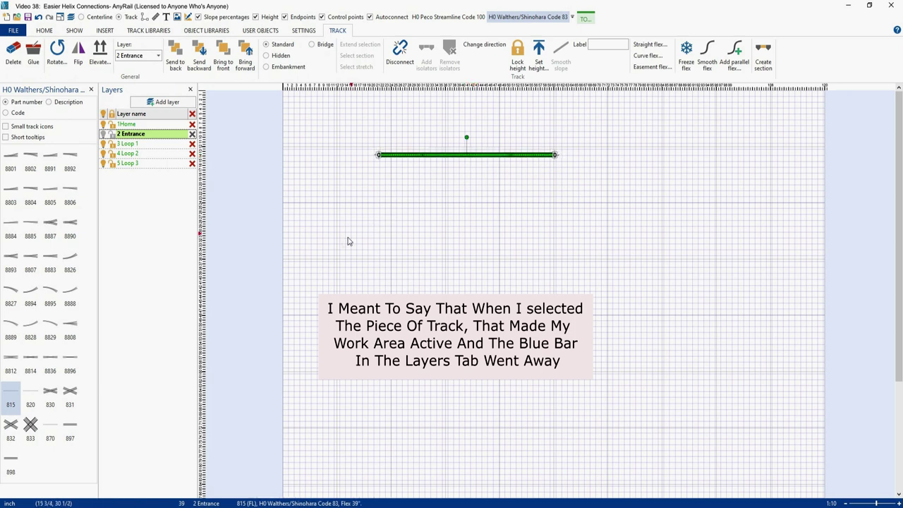
Add a second 815 flex track on the 3 Loop 1 layer, placed below and to the right of the entrance track
left_click(134, 144)
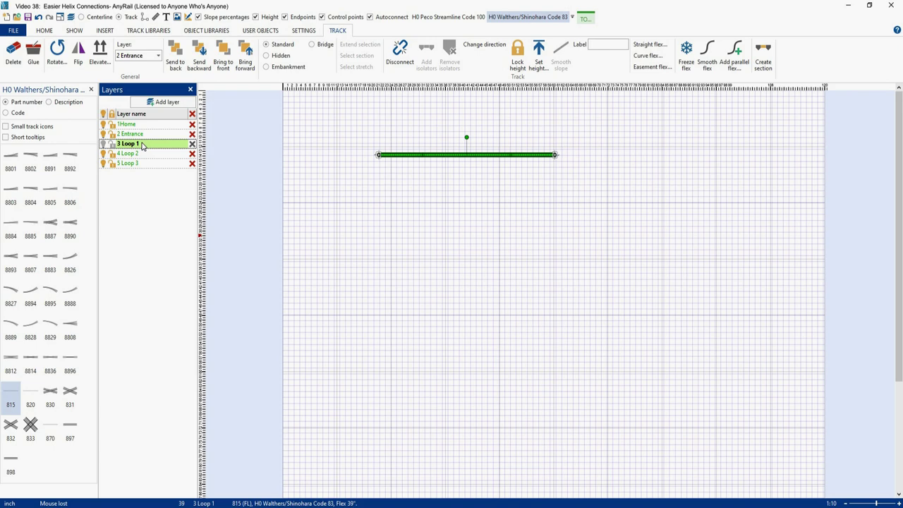
left_click(7, 392)
left_click_drag(454, 233, 566, 224)
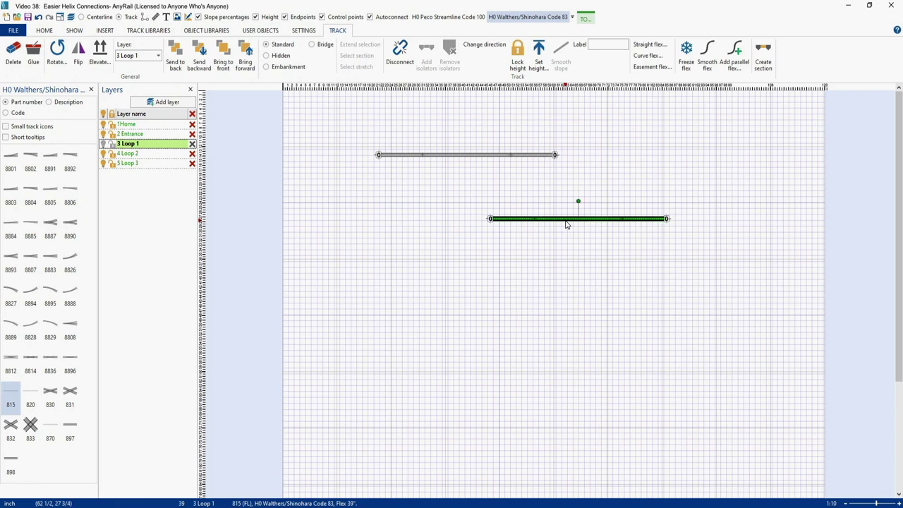
Curve the new flex track to a 90° angle with a 30-inch radius and make three copies of it
right_click(566, 224)
left_click(588, 388)
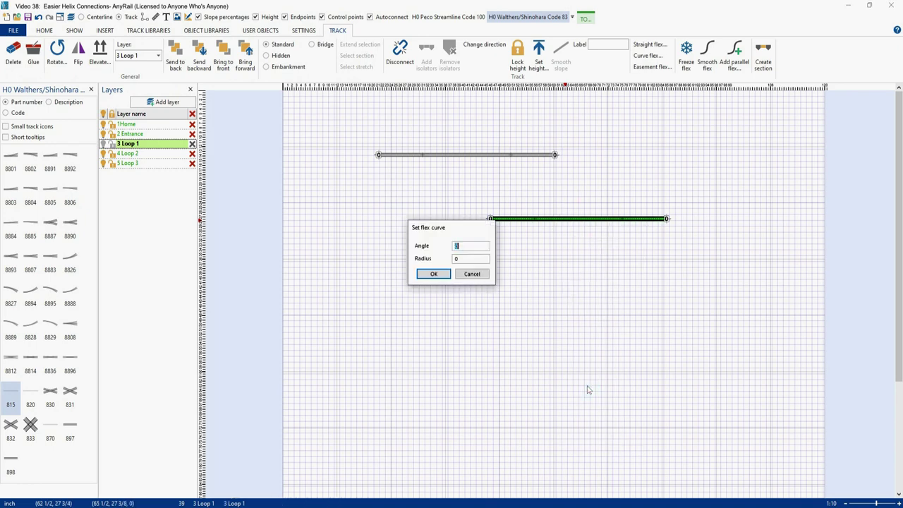
type("30")
key("Return")
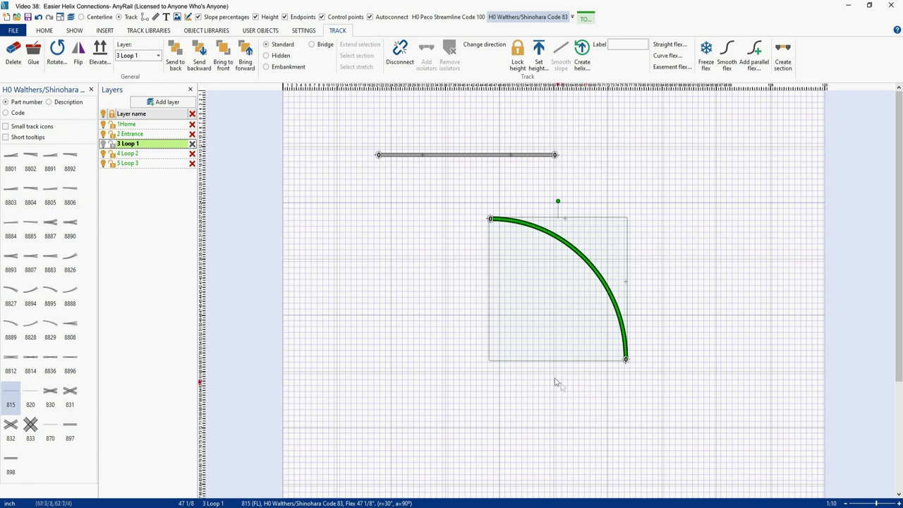
left_click_drag(542, 294, 484, 353)
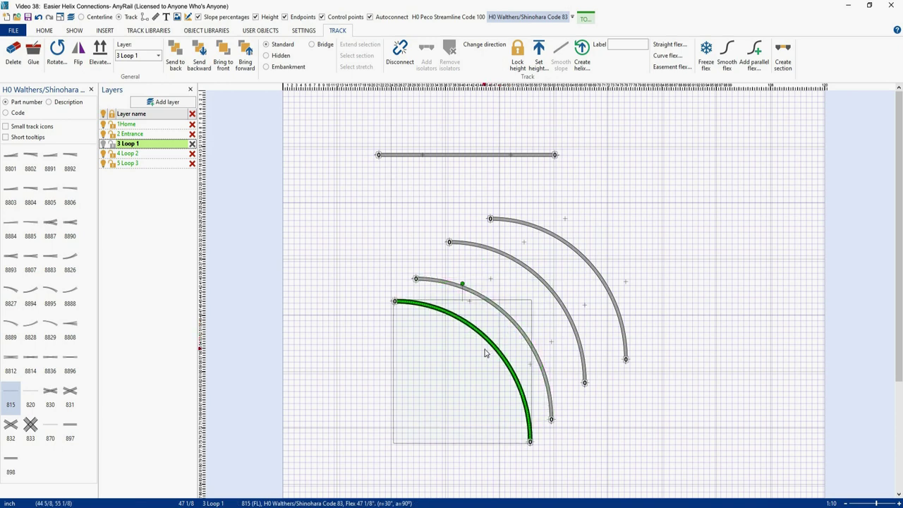
Attach the original curve to the right end of the entrance track and add an isolator at their joint
left_click_drag(507, 226, 571, 162)
left_click(572, 178)
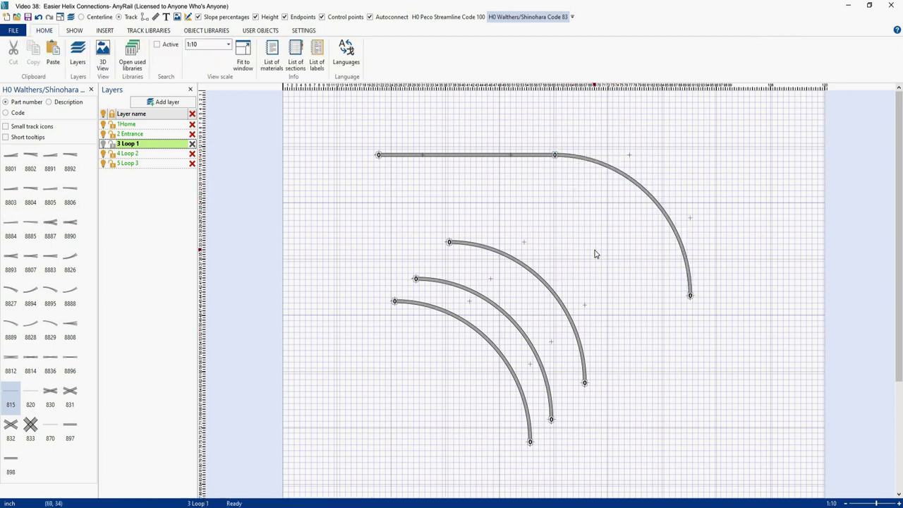
right_click(555, 158)
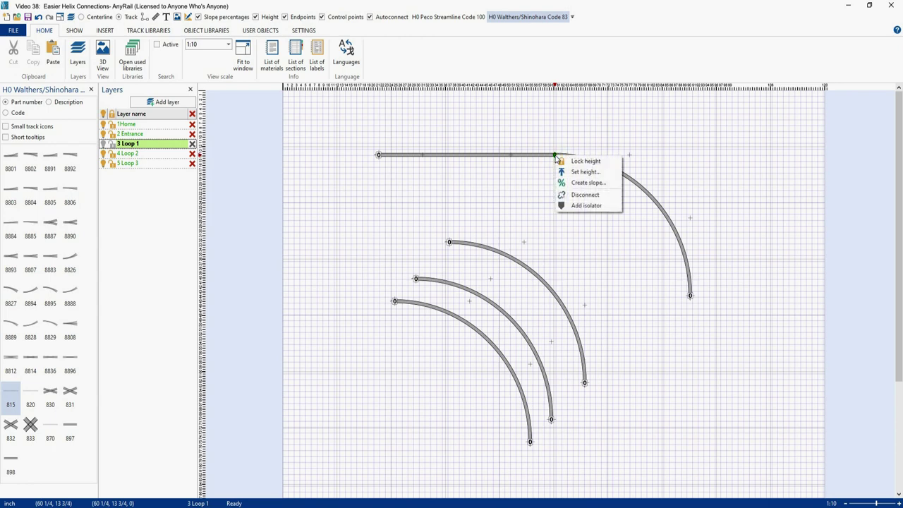
left_click(574, 206)
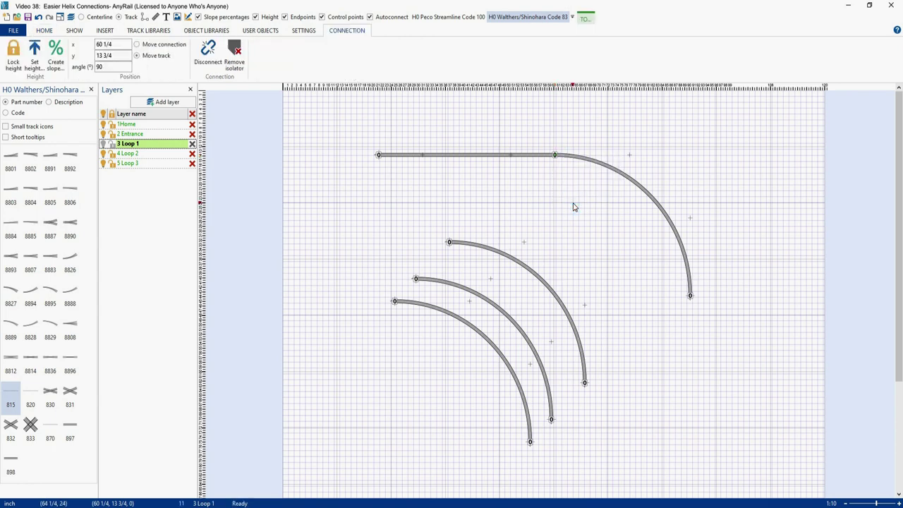
Connect the three copied curves end to end after the first one to close the full circle at the entrance joint
left_click(477, 248)
left_click_drag(476, 249, 718, 303)
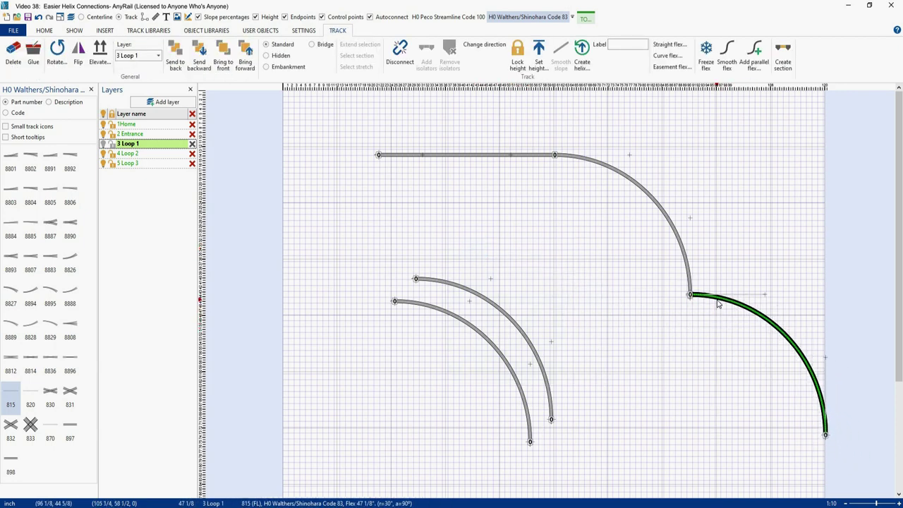
left_click(446, 283)
left_click_drag(446, 283, 587, 441)
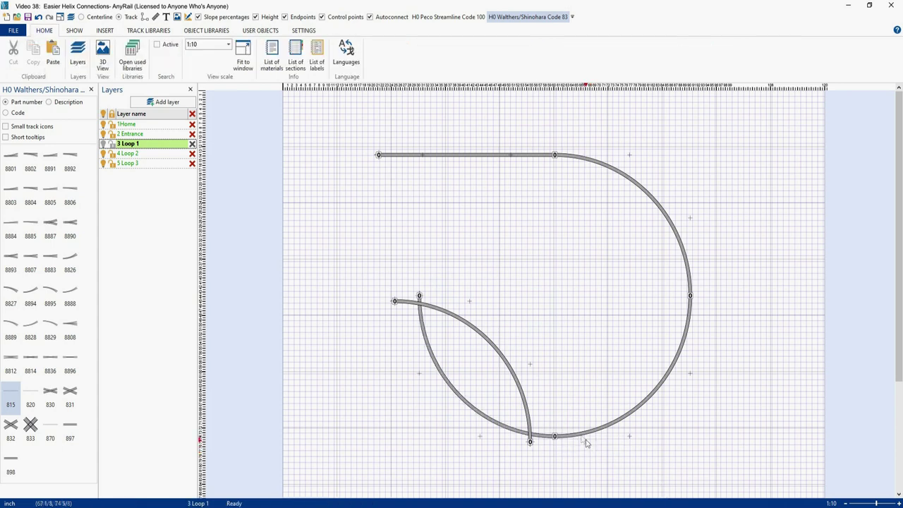
left_click_drag(433, 311, 459, 305)
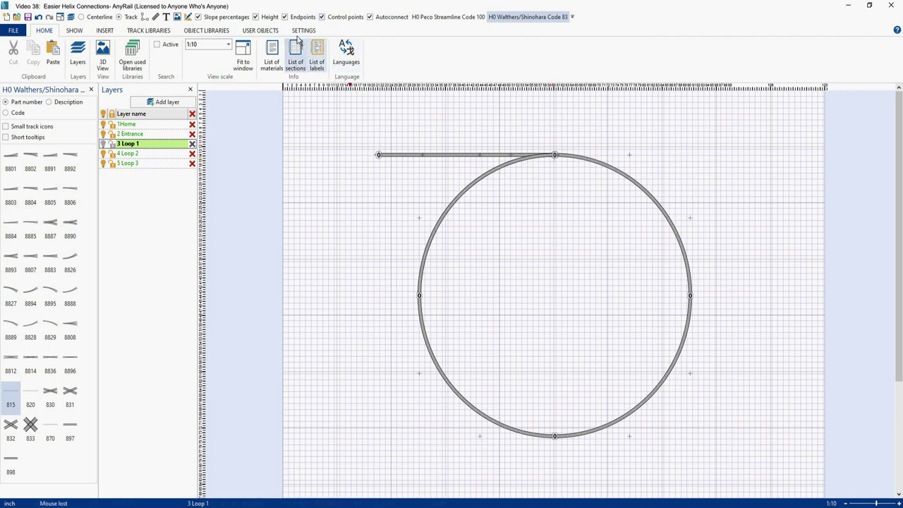
With the height labels temporarily hidden, set the height of the loop's upper-left quarter curve to 4
left_click(257, 17)
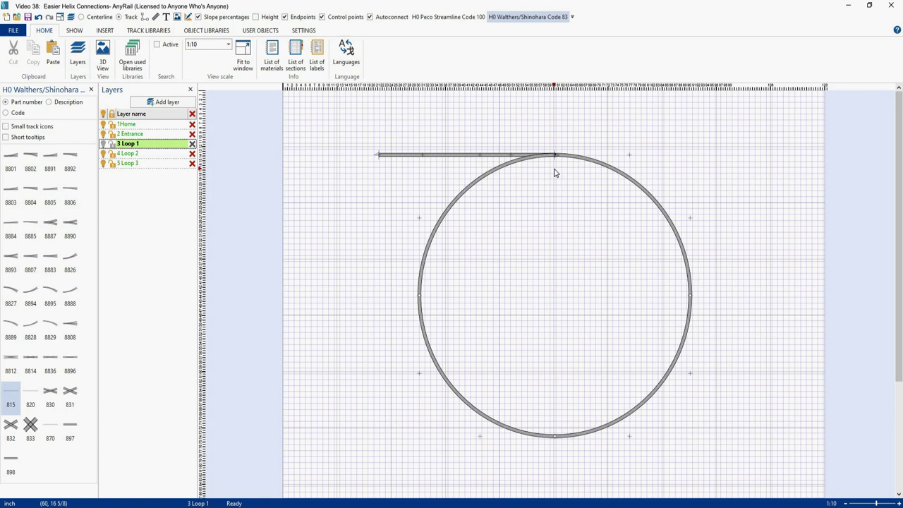
left_click(492, 177)
right_click(492, 177)
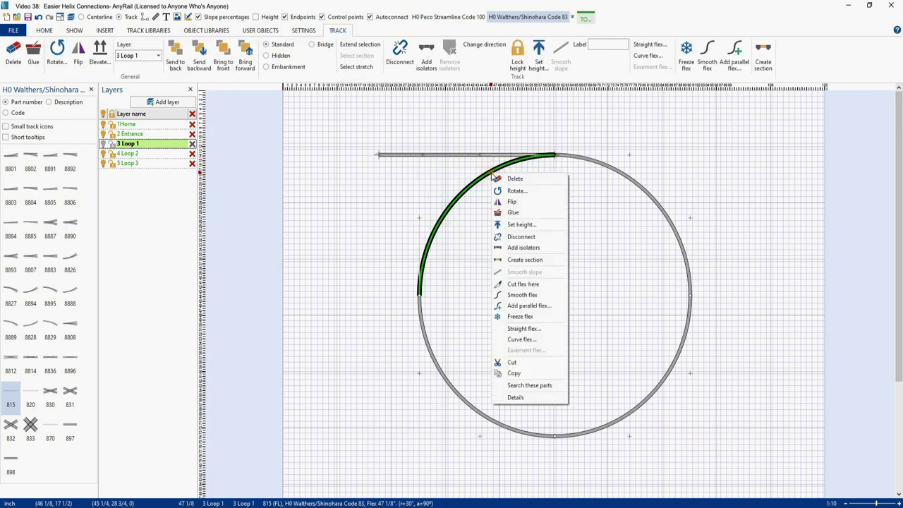
left_click(520, 225)
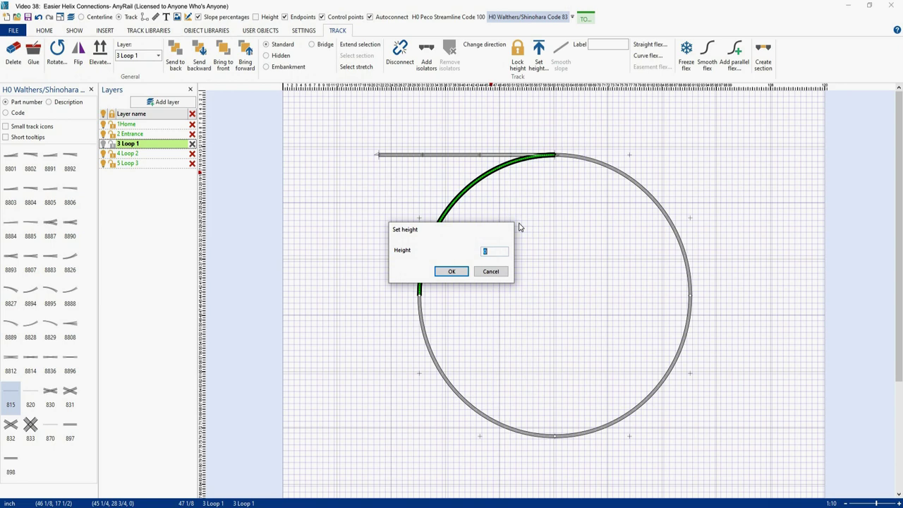
type("4")
key("Return")
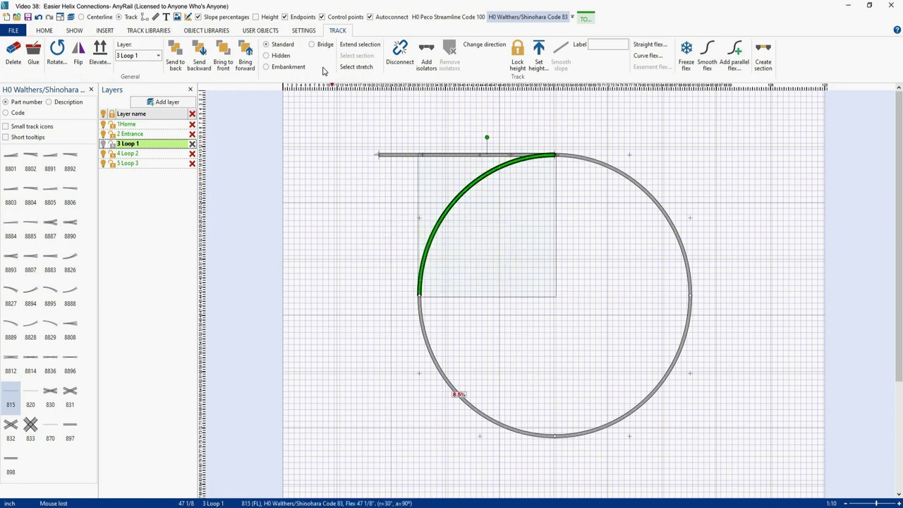
left_click(256, 17)
Select all four curves of the loop and smooth the slope across them
double_click(604, 168)
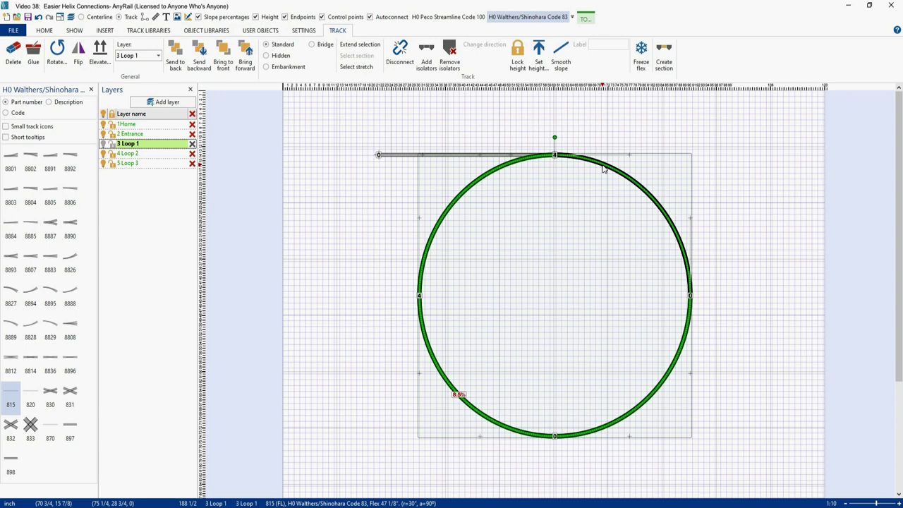
left_click(563, 64)
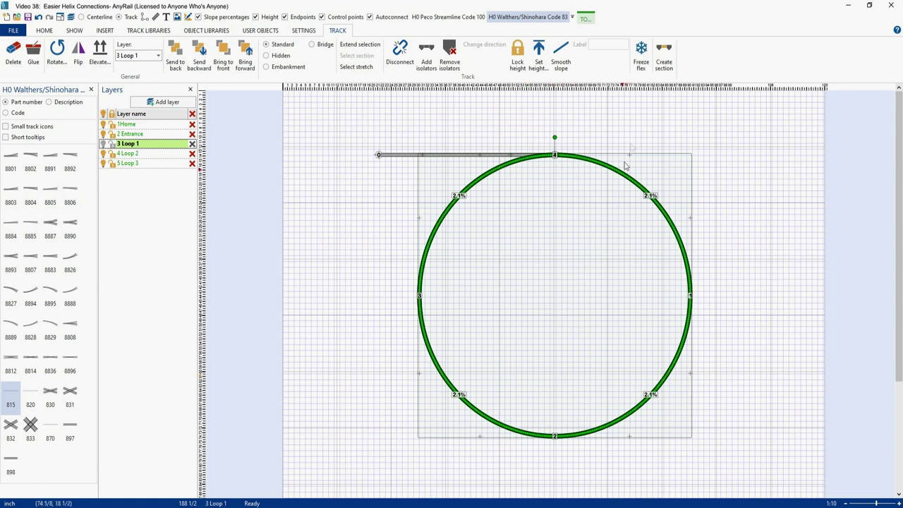
Create a section from the loop's four selected curves, name it Loop 1 and color it dark red
left_click(663, 59)
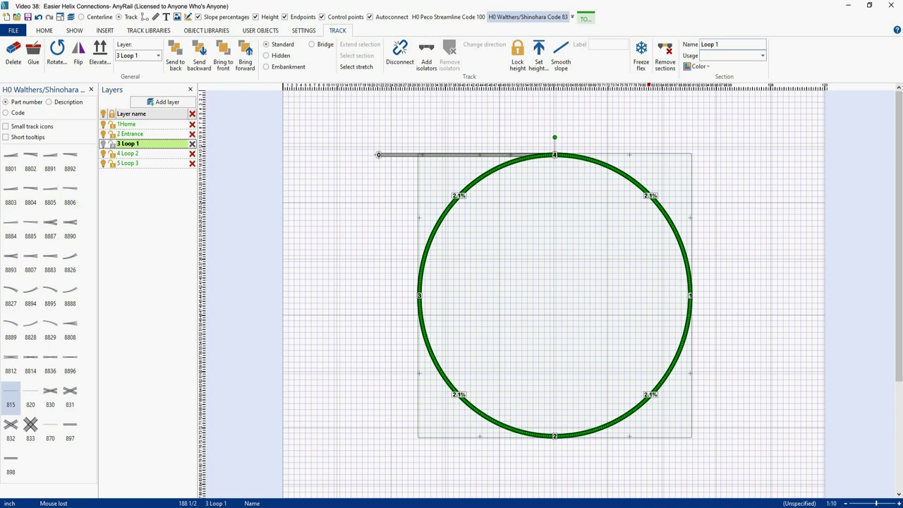
left_click(704, 67)
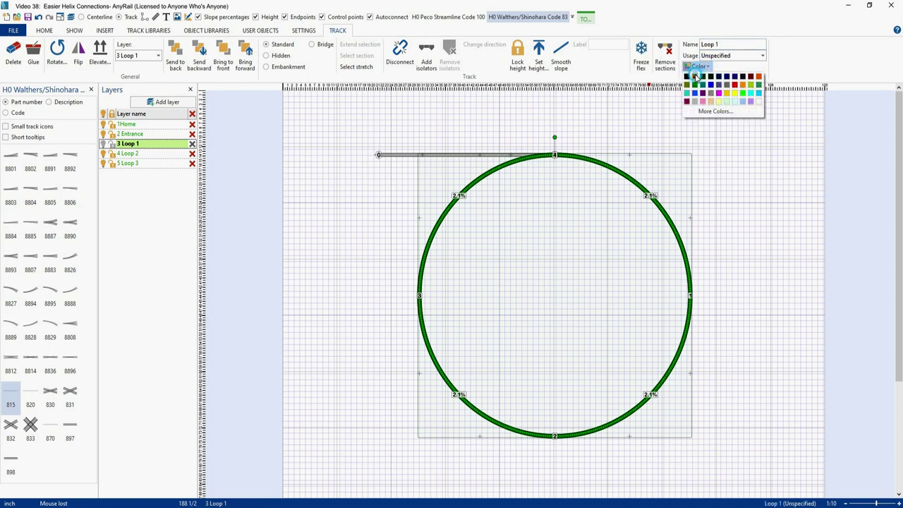
left_click(695, 77)
left_click(742, 177)
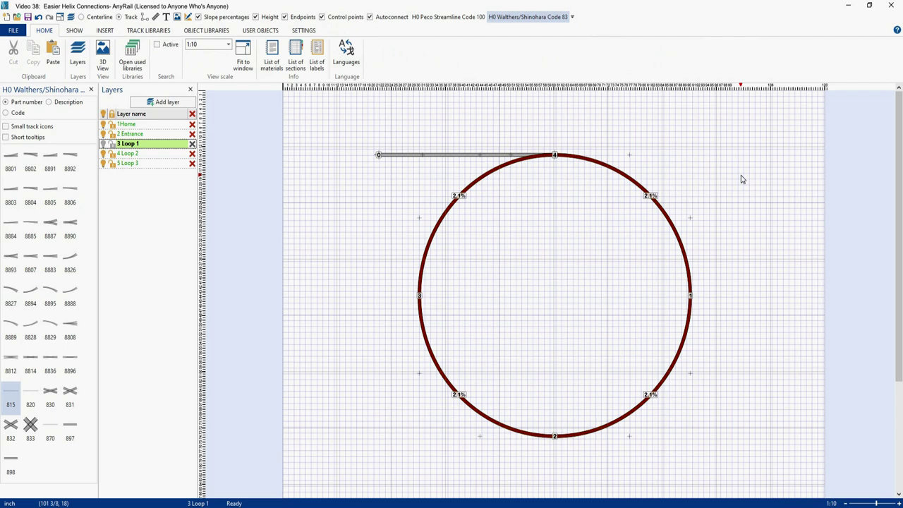
Shift the loop and its entrance track to the right, and paste a copy of the full circle beside it on layer 4 Loop 2
left_click_drag(607, 172, 723, 160)
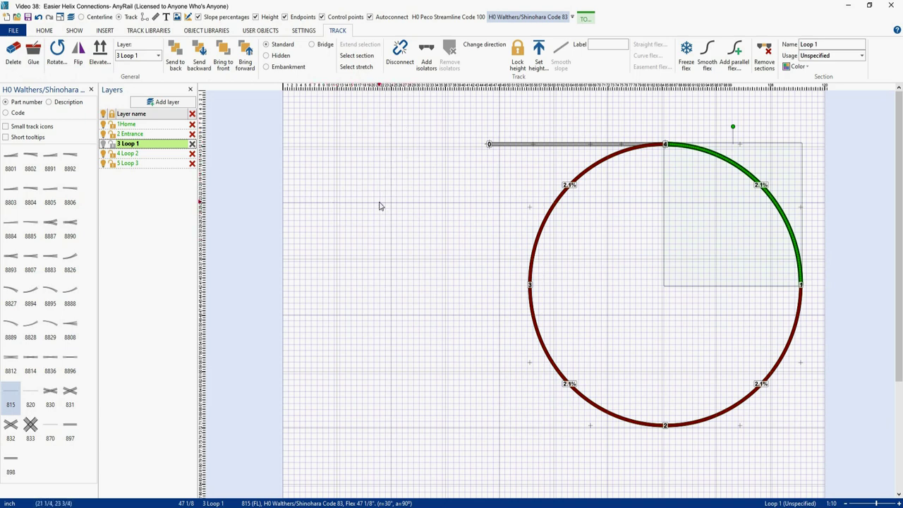
left_click(139, 154)
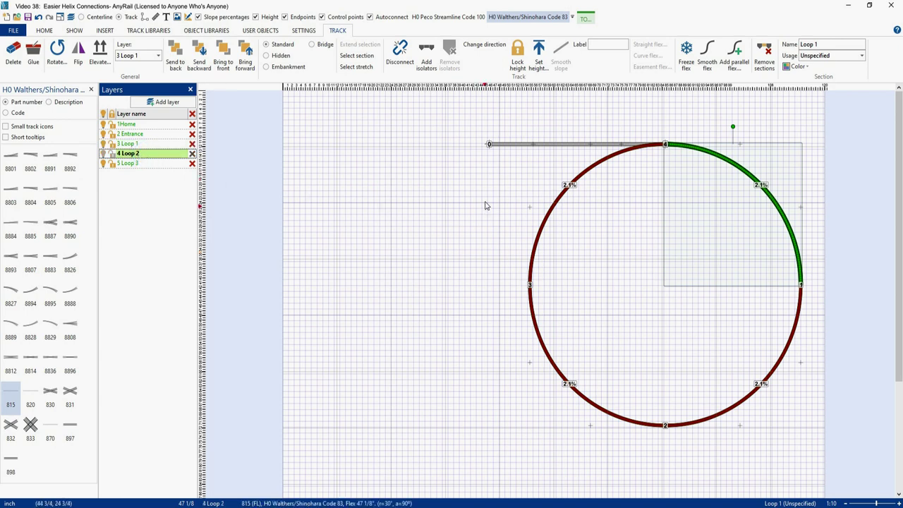
left_click_drag(524, 117, 814, 453)
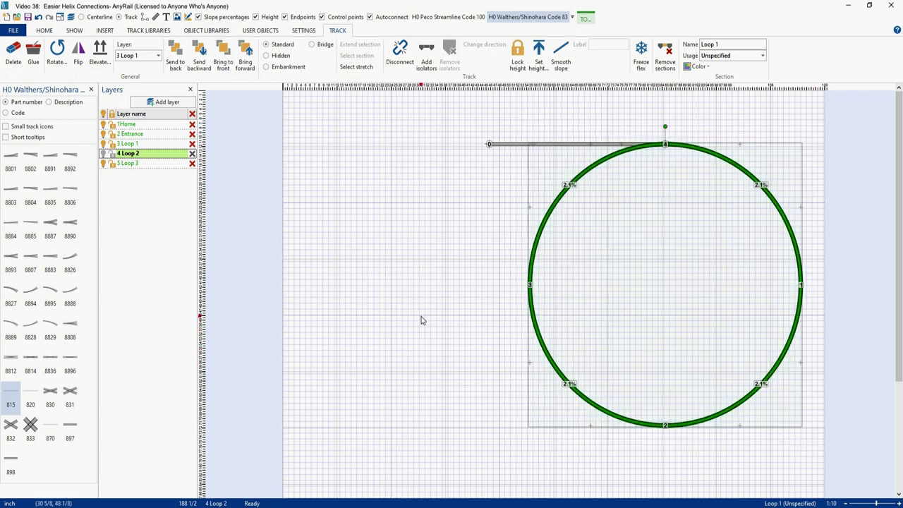
key("ctrl+v")
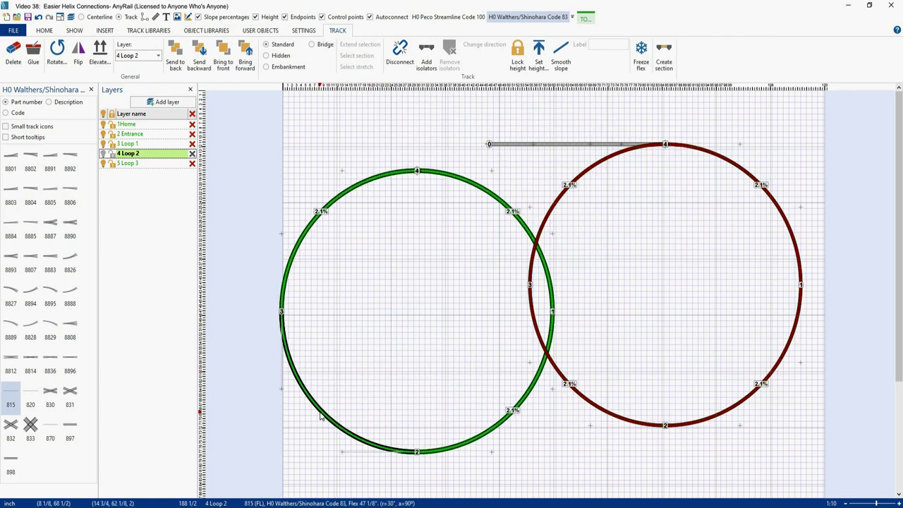
left_click(320, 416)
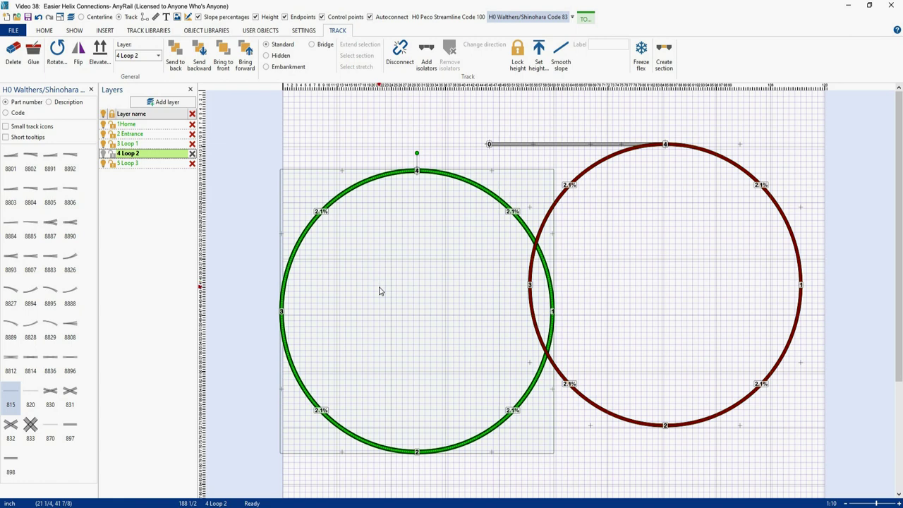
left_click(435, 238)
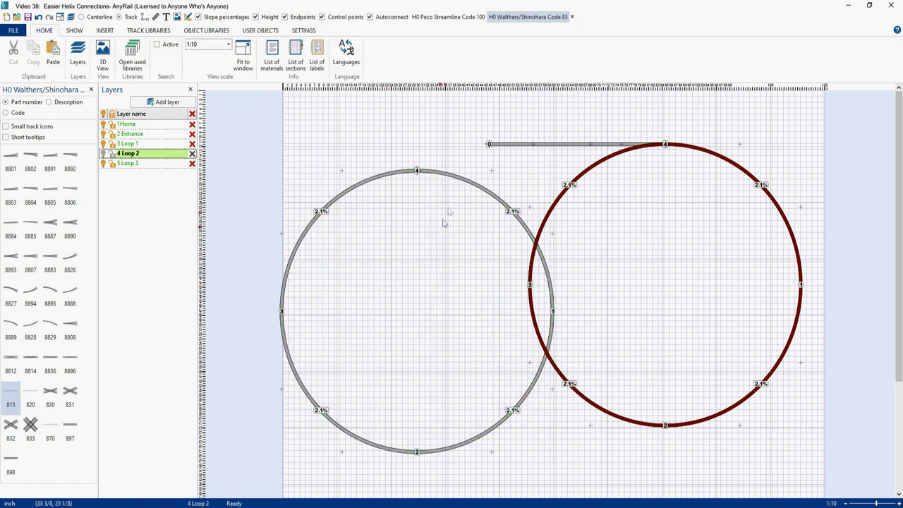
Set the copied circle's upper-right quarter curve to height 4 and its upper-left quarter curve to height 8
right_click(463, 182)
left_click(486, 233)
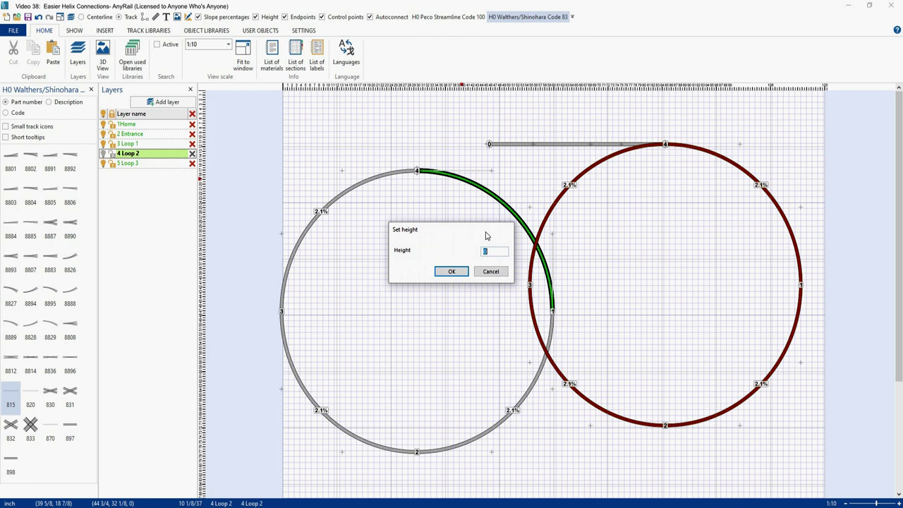
key("Return")
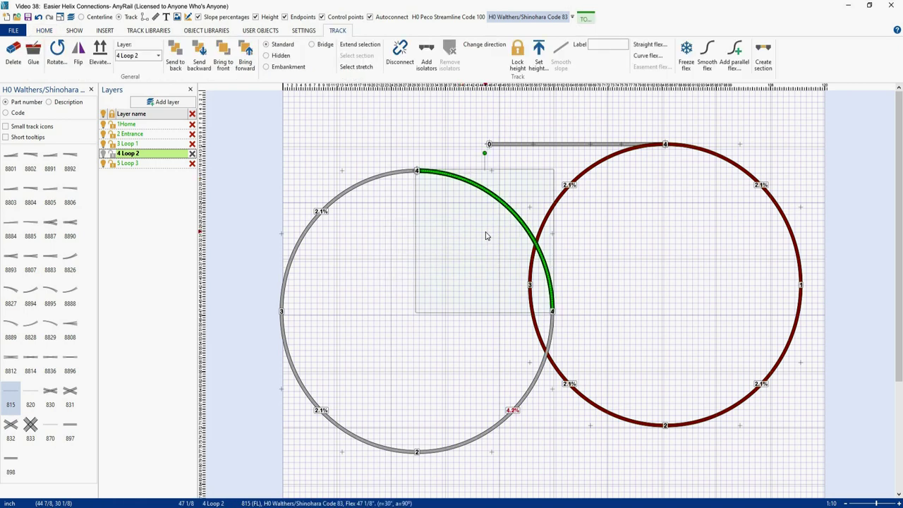
right_click(365, 185)
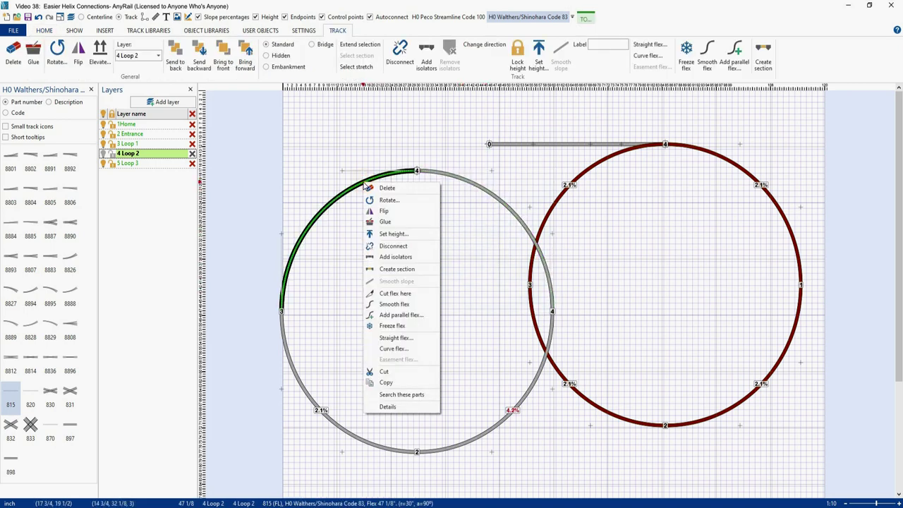
left_click(388, 234)
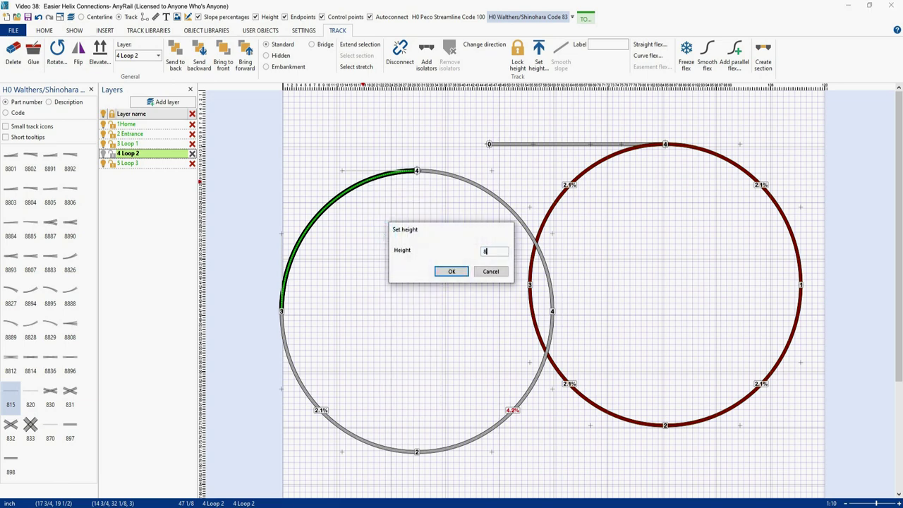
type("8")
key("Return")
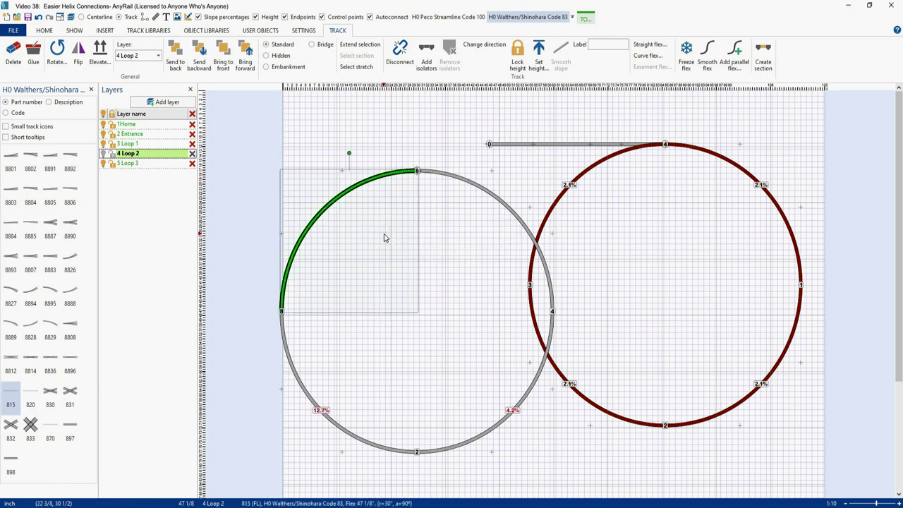
Smooth the slope across the copied circle's four curves and make them a bright red section named Loop 2
double_click(475, 187)
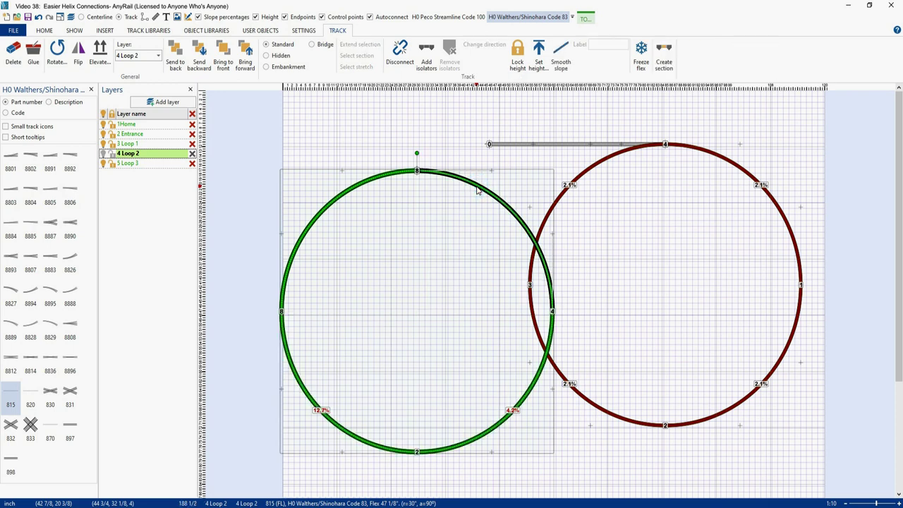
left_click(561, 57)
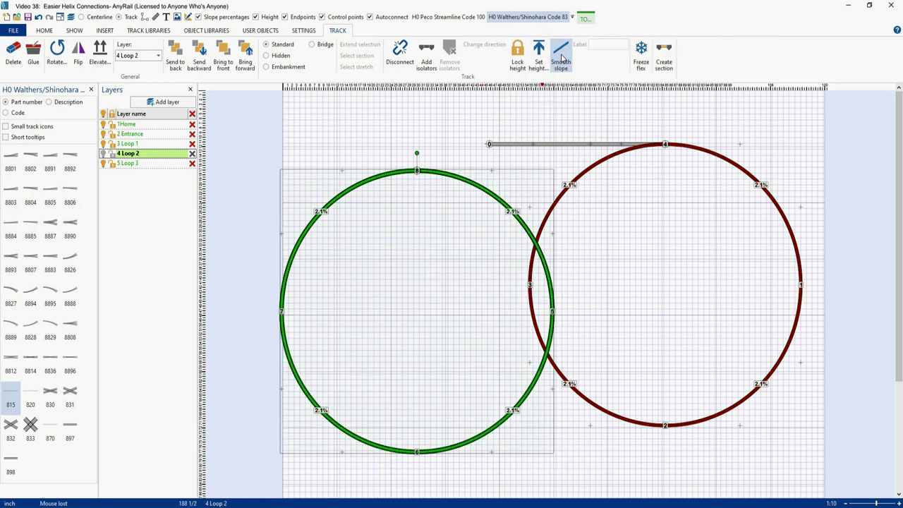
left_click(664, 55)
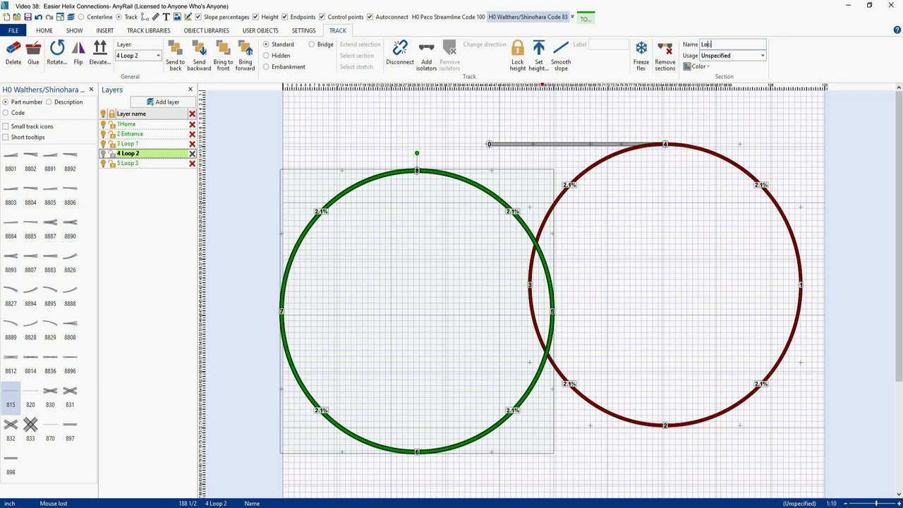
left_click(700, 67)
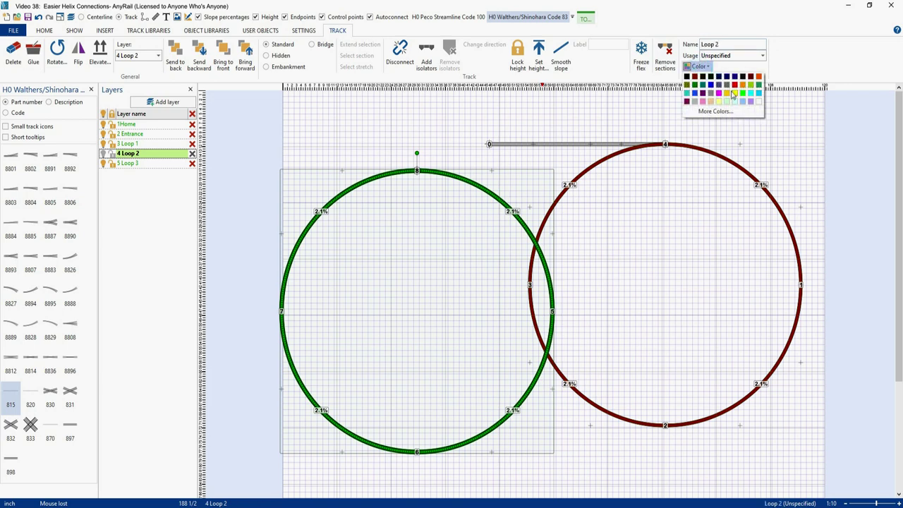
left_click(734, 86)
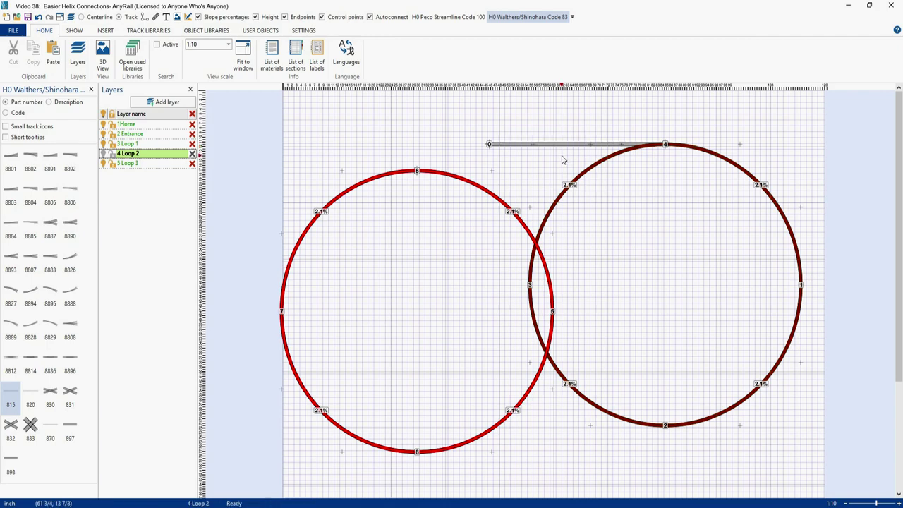
Try placing the red circle over Loop 1 by its upper-right curve several times, taking back each placement
left_click(441, 176)
left_click_drag(442, 181, 689, 152)
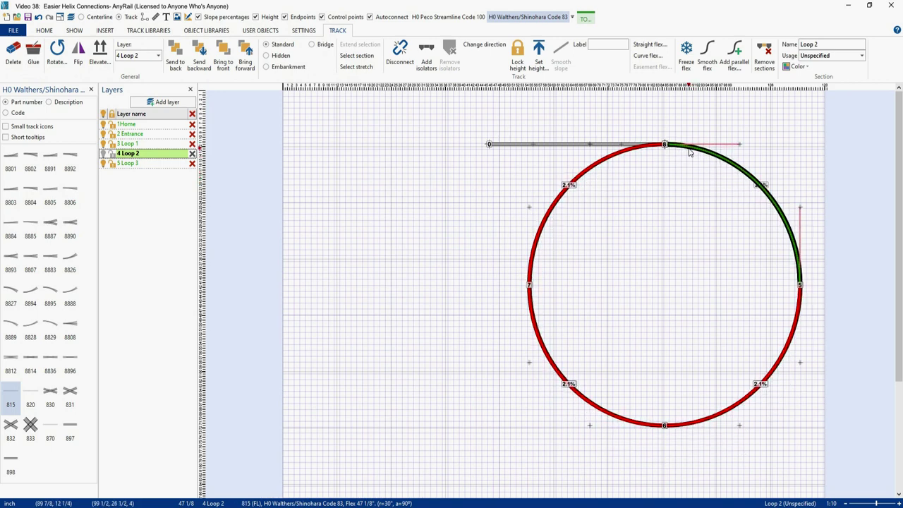
key("Escape")
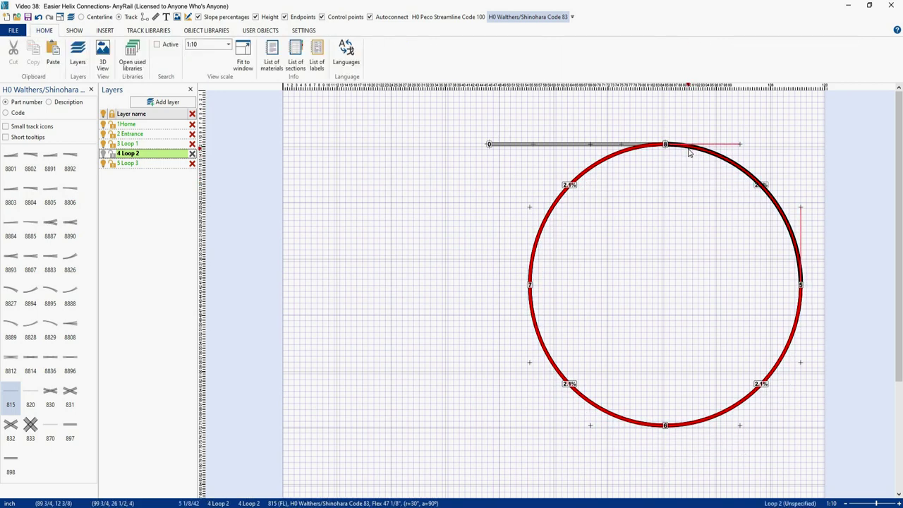
key("ctrl+z")
left_click_drag(443, 176, 693, 153)
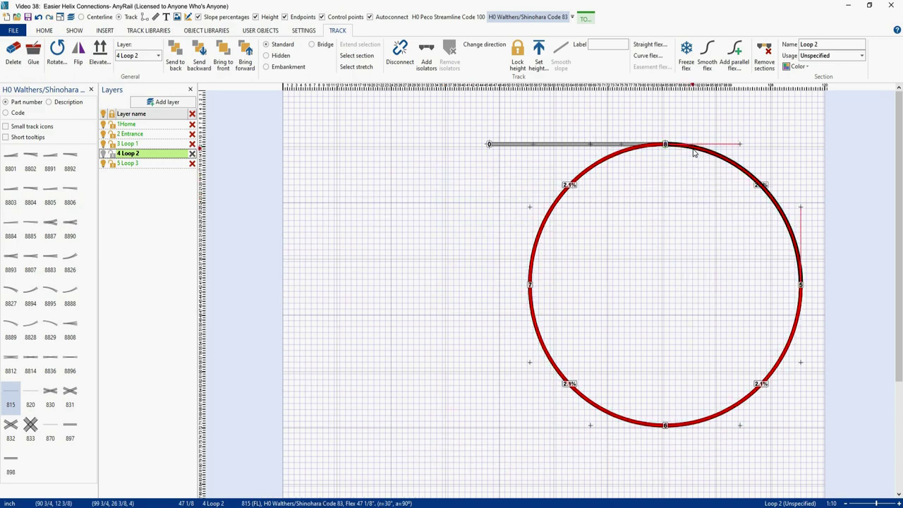
left_click(664, 175)
key("ctrl+z")
left_click_drag(435, 177, 687, 151)
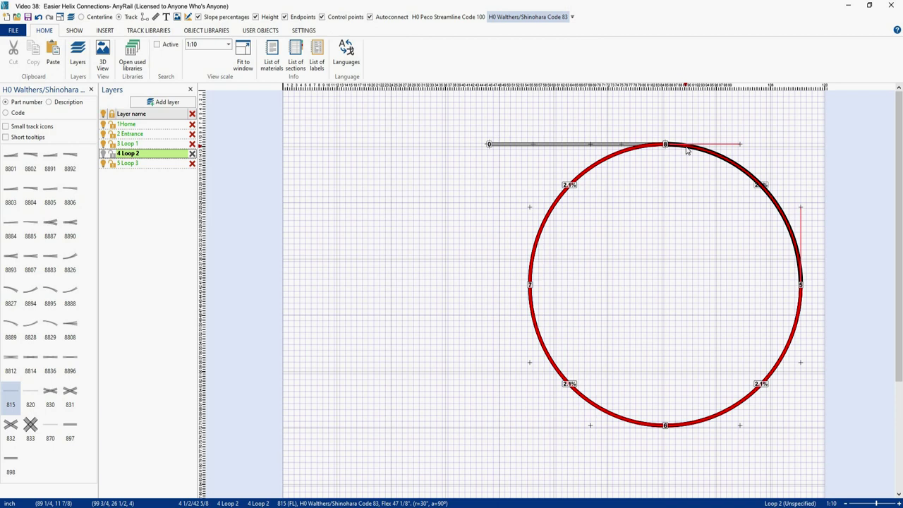
left_click_drag(687, 150, 440, 177)
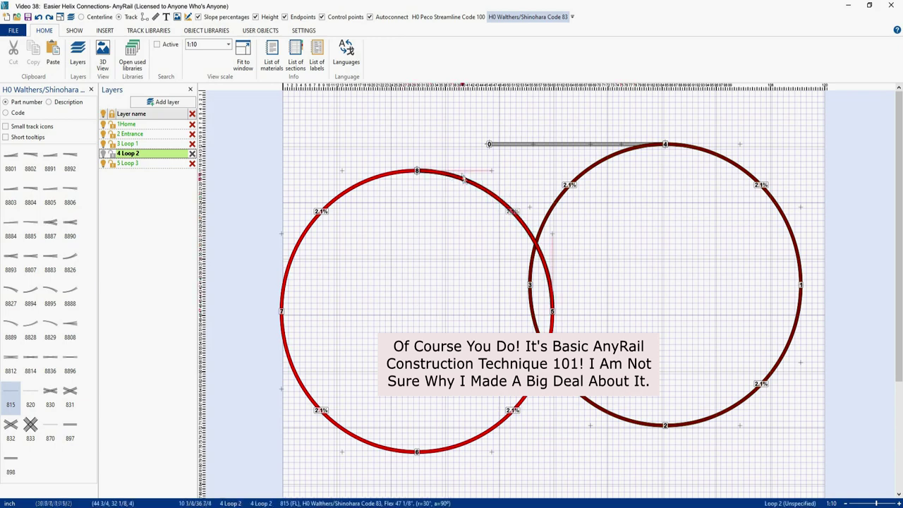
Try connecting the red circle to the dark red loop by its upper-left curve, and undo the move
left_click(381, 180)
left_click_drag(381, 180, 631, 157)
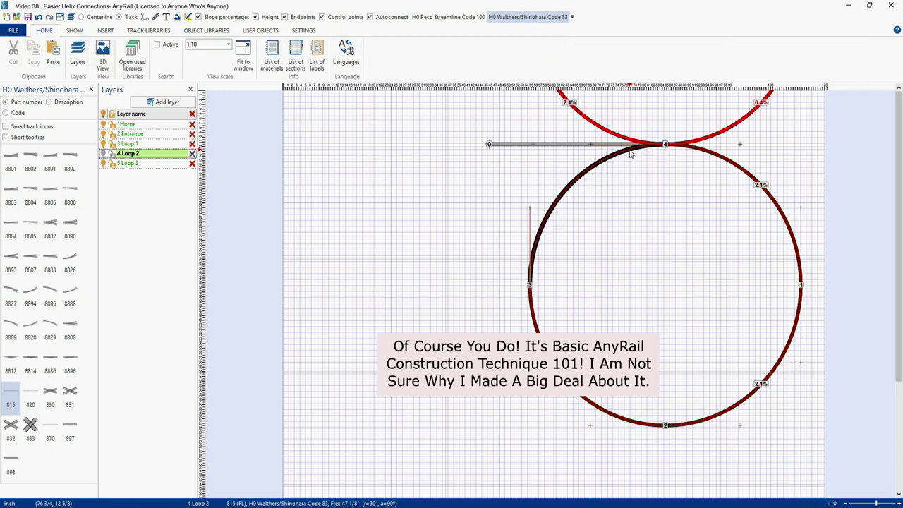
key("ctrl+z")
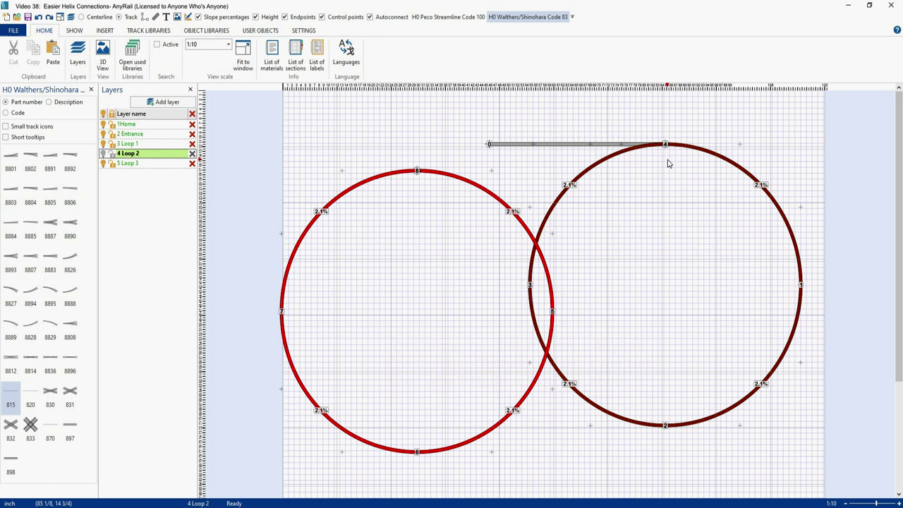
Place Loop 2 over Loop 1 by its upper-right curve, and paste another copy of the circle beside it on layer 5 Loop 3
mouse_move(480, 178)
left_mouse_down()
mouse_move(695, 201)
mouse_move(702, 153)
left_mouse_up()
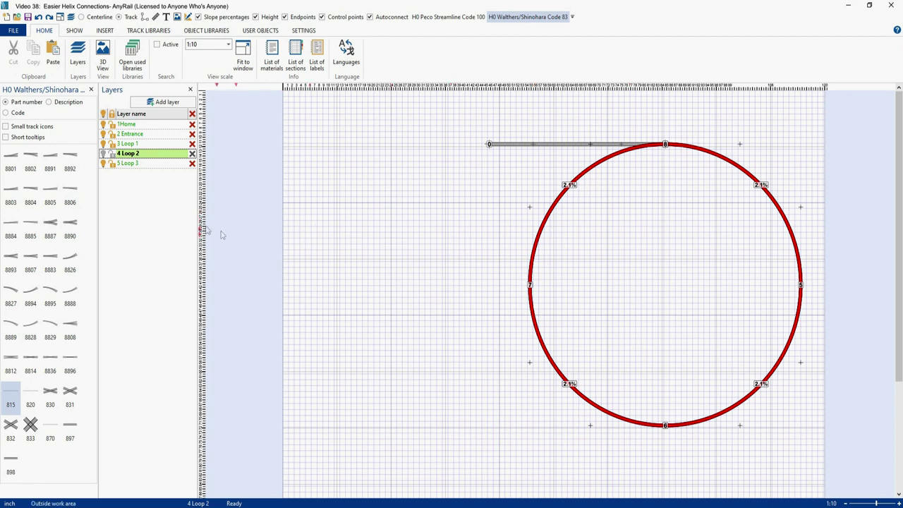
left_click(150, 164)
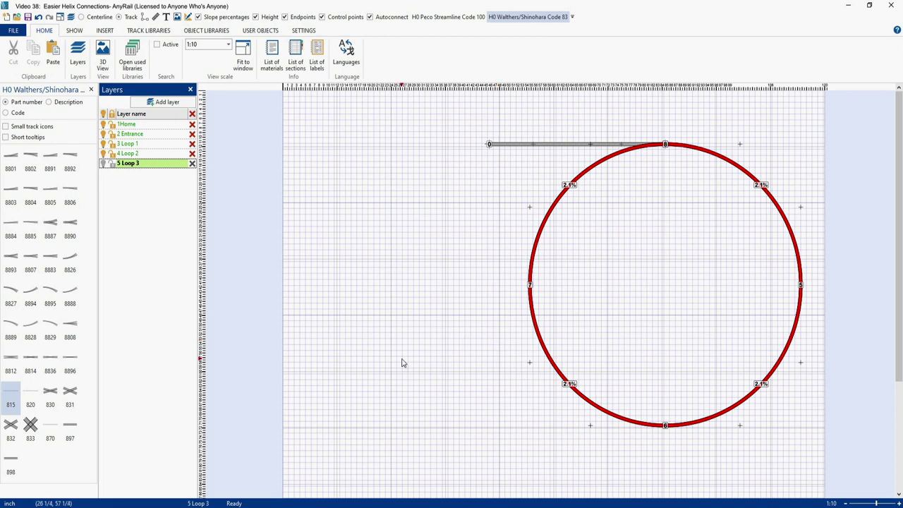
key("ctrl+v")
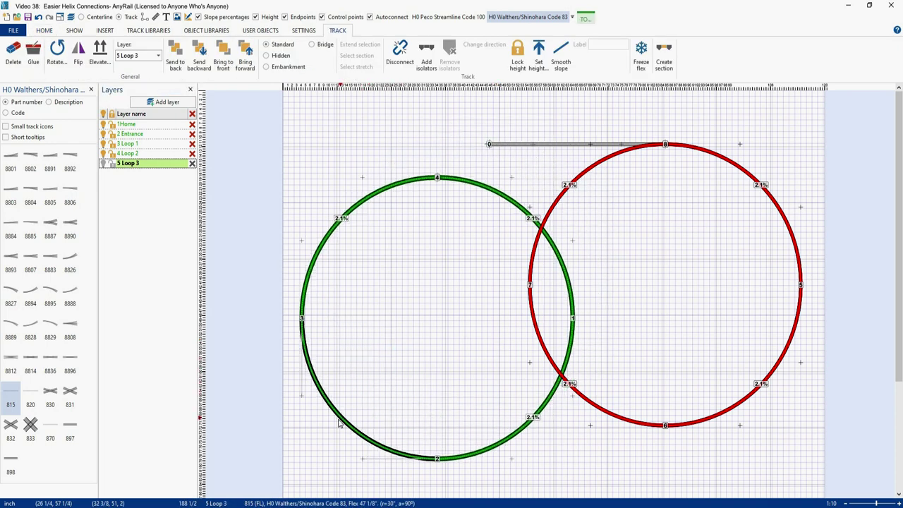
left_click(318, 426)
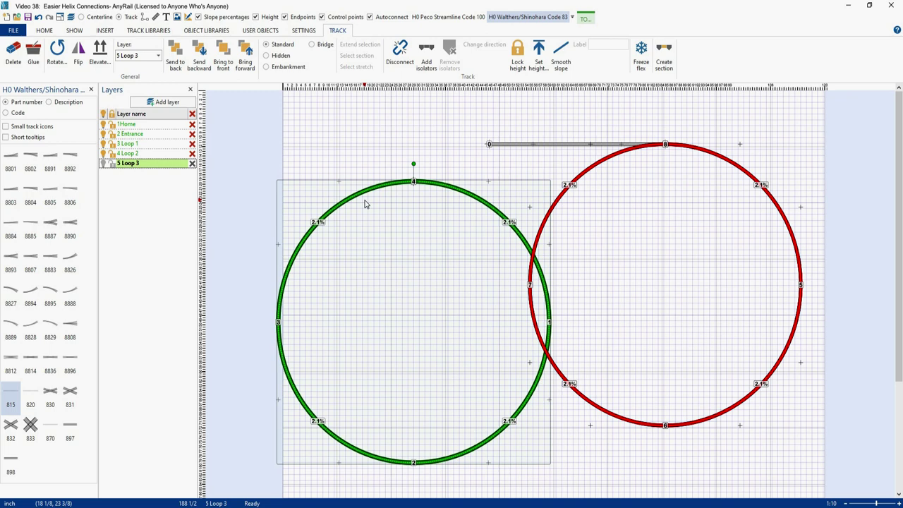
Set the height of the new circle's upper-right quarter curve to 8
left_click(451, 194)
right_click(451, 195)
left_click(487, 241)
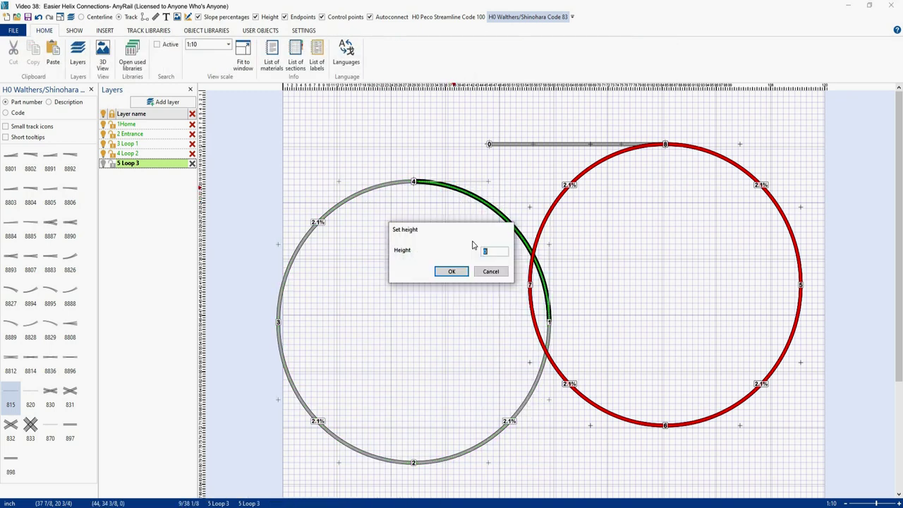
type("12")
key("Return")
Set the height of the new circle's upper-left quarter curve to 12
left_click(365, 191)
right_click(364, 191)
left_click(394, 239)
type("12")
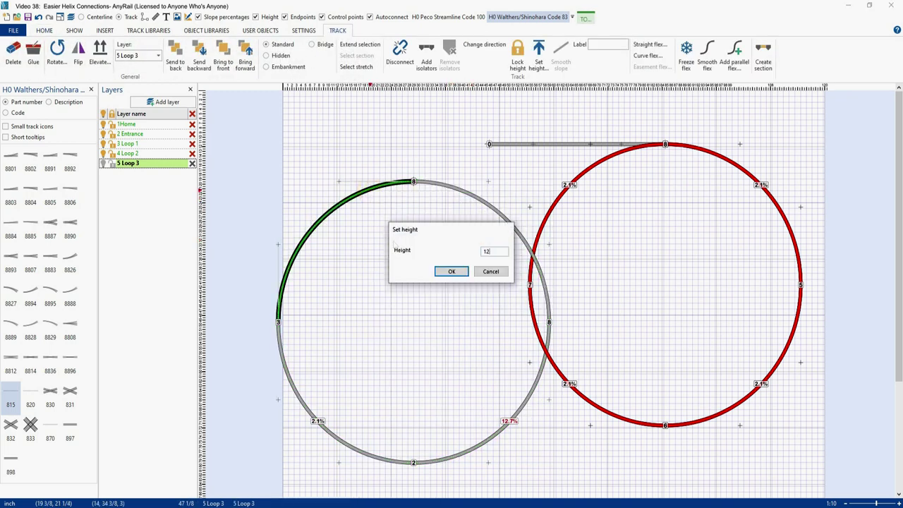
key("Return")
Smooth the slope across the new circle's four curves and make them an orange section named Loop 3
left_click(357, 67)
left_click(561, 62)
type("Loop 3")
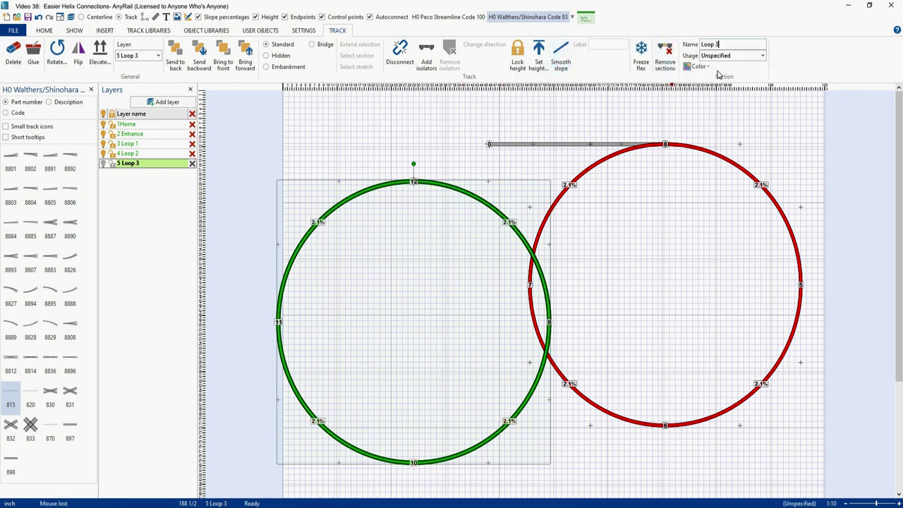
left_click(708, 66)
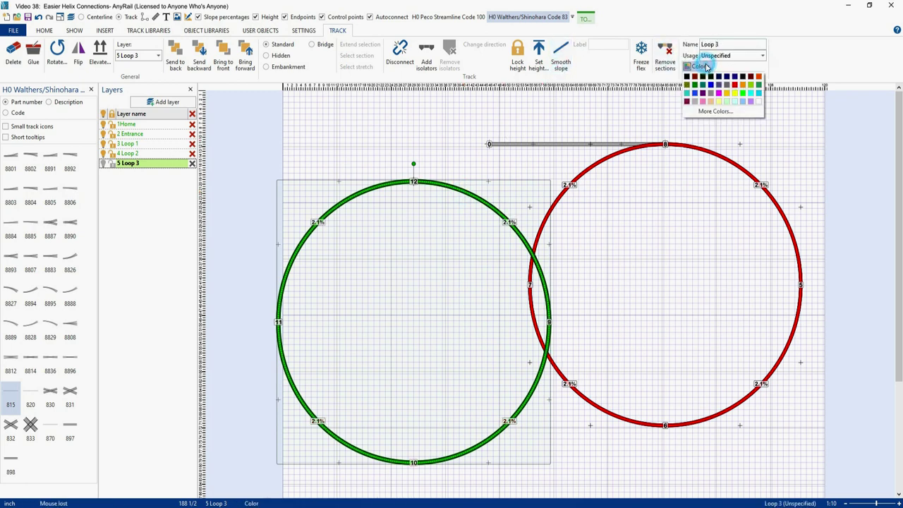
left_click(759, 77)
left_click(410, 303)
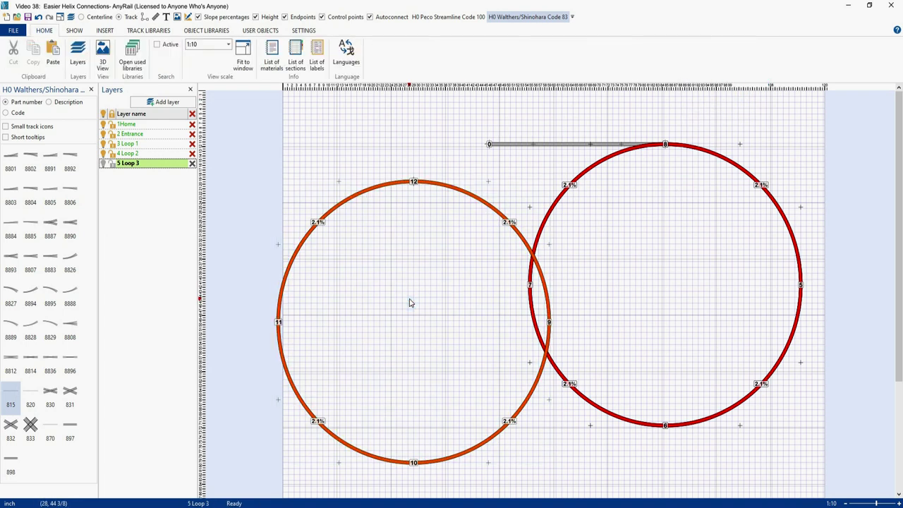
Place Loop 3 over Loop 2 by its upper-right curve, connecting it at the top of the circle
left_click_drag(438, 185, 691, 149)
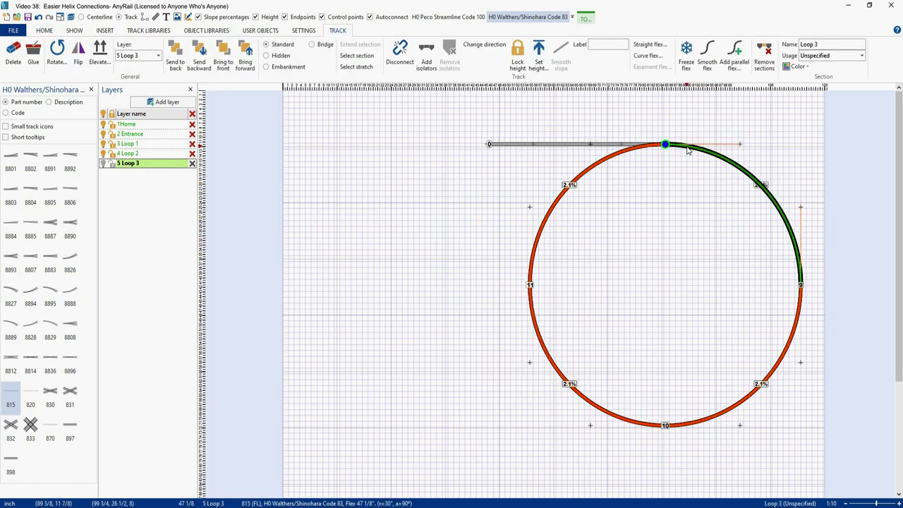
left_click(661, 217)
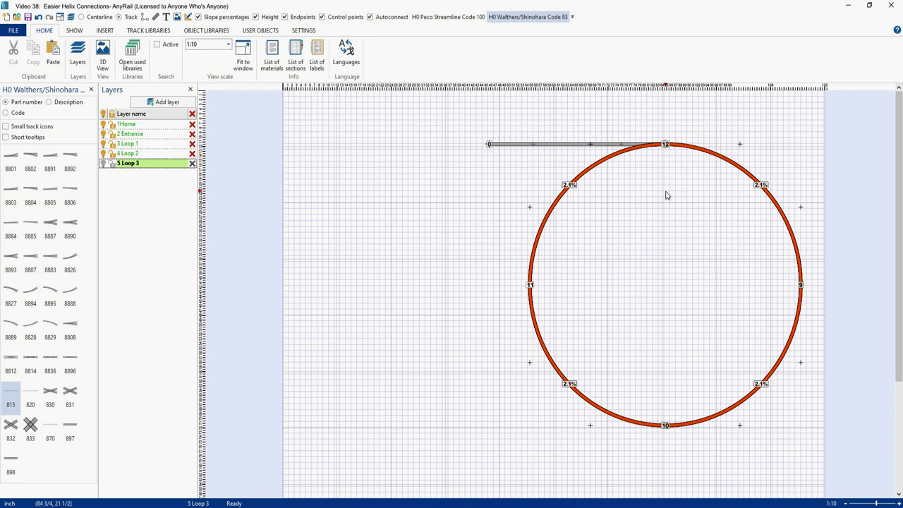
Attach a 39-inch 815 straight flex track to the upper end of Loop 3 and view the helix in 3D
left_click(11, 395)
left_click(404, 230)
left_click_drag(404, 229, 696, 151)
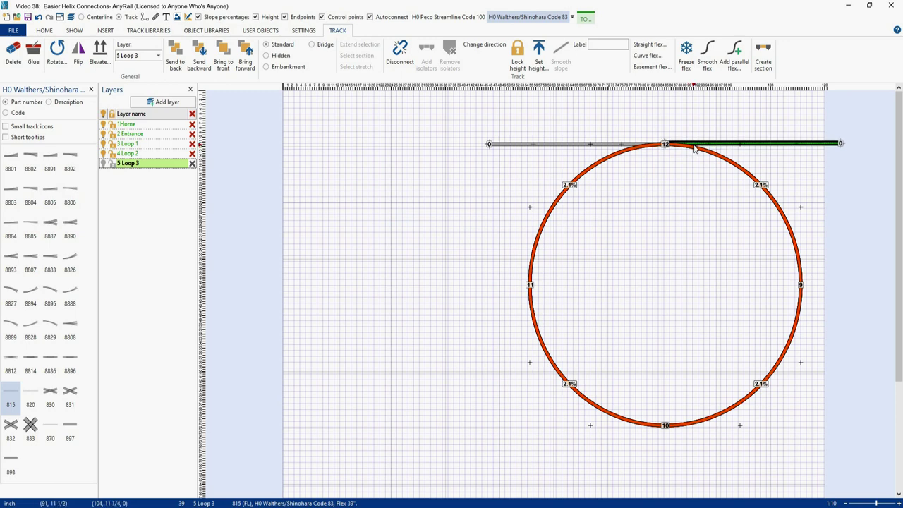
left_click(695, 152)
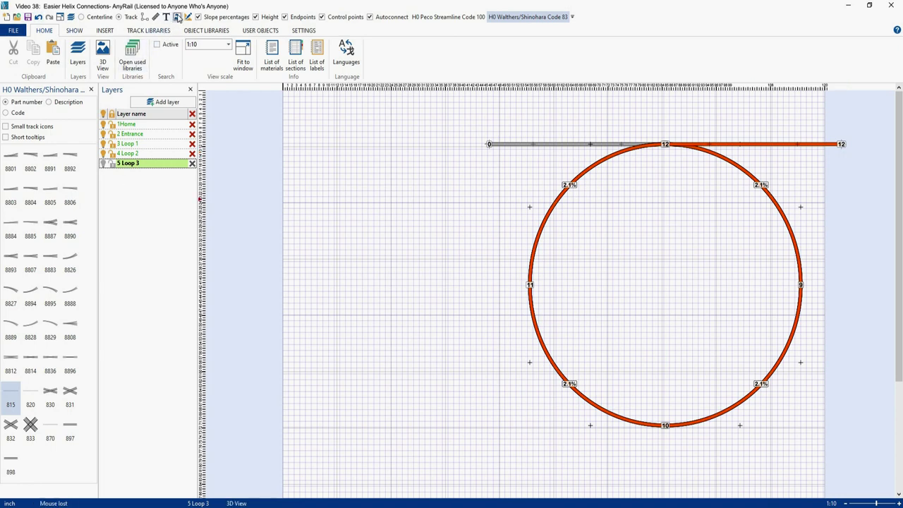
left_click(177, 17)
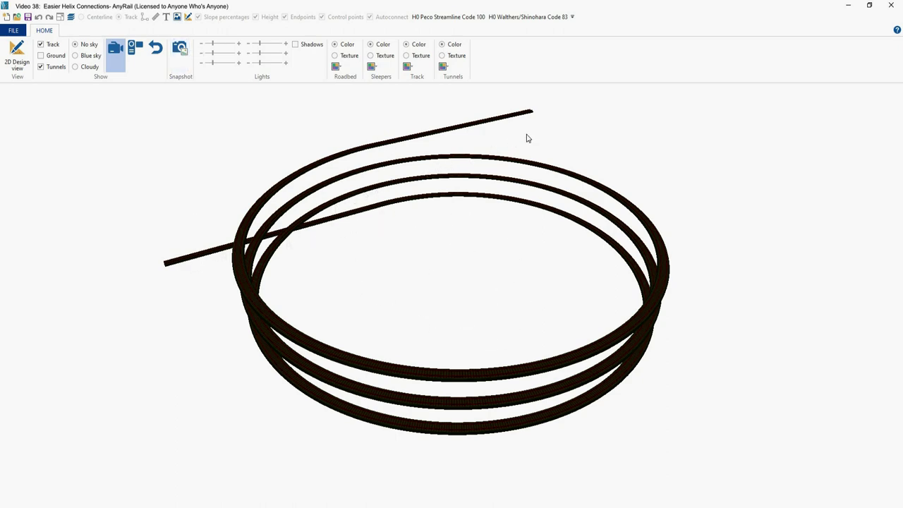
left_click(16, 56)
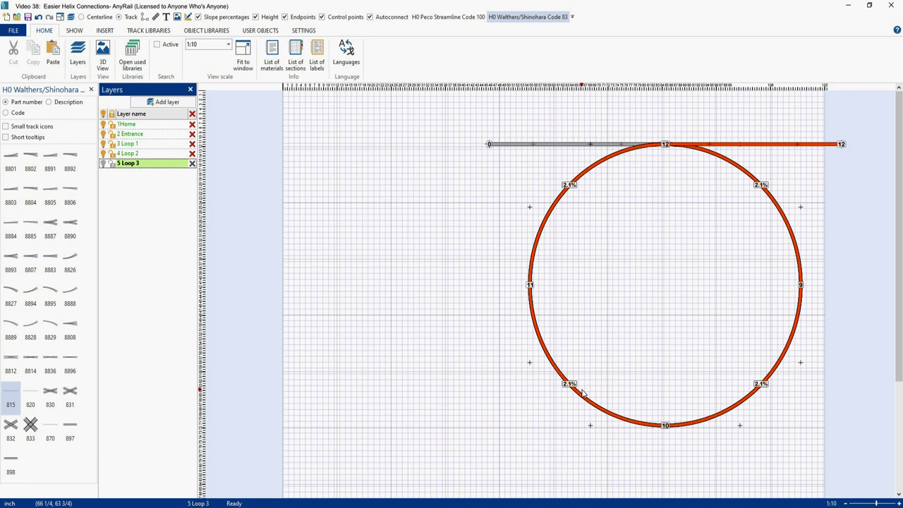
Delete the straight exit track from Loop 3 and hide the 4 Loop 2 and 3 Loop 1 layers
left_click(775, 146)
key("Delete")
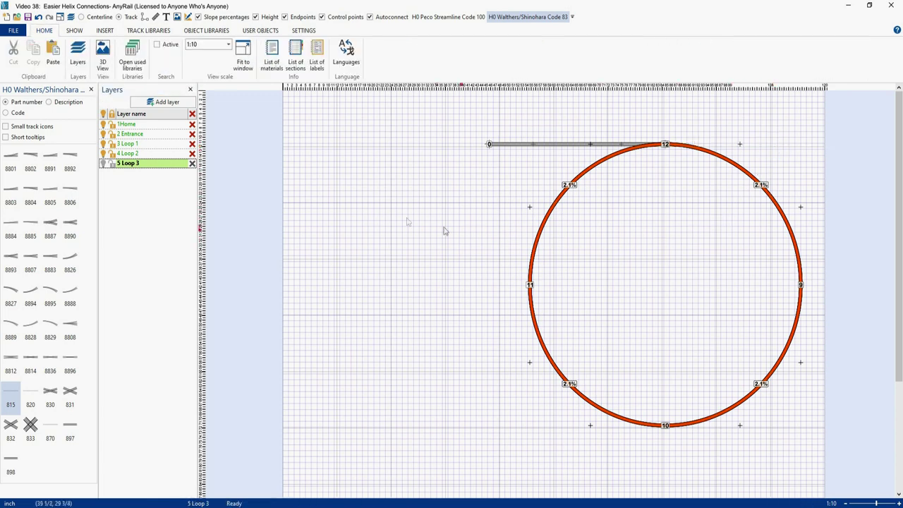
left_click(103, 154)
left_click(103, 144)
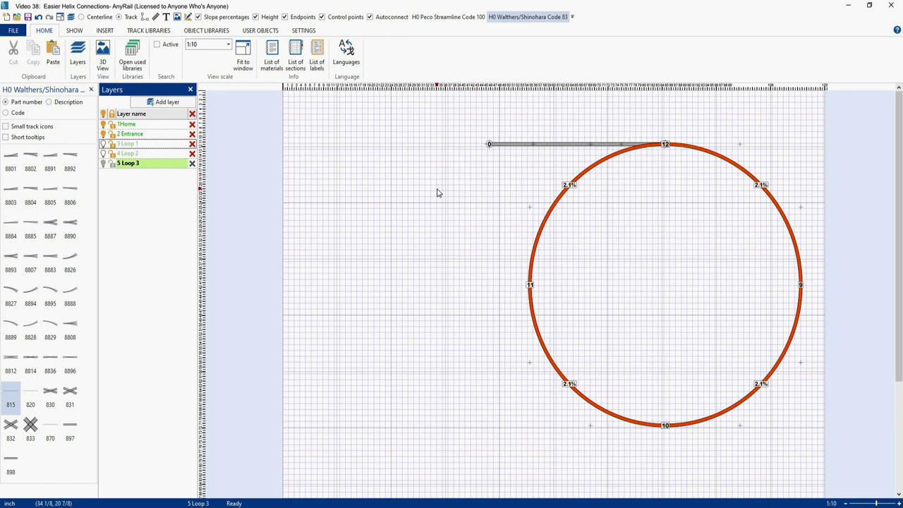
Delete Loop 3's upper-left quarter curve and cut its lower-left quarter curve near the middle
right_click(593, 172)
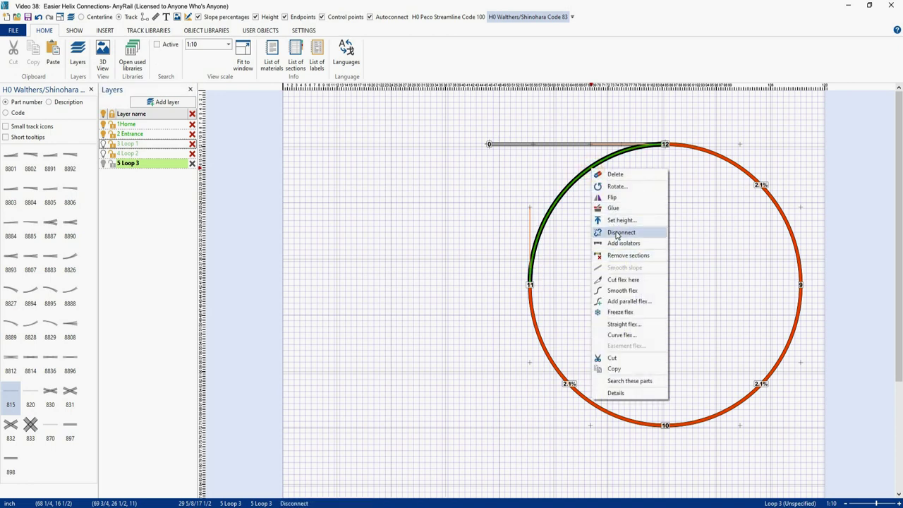
left_click(613, 174)
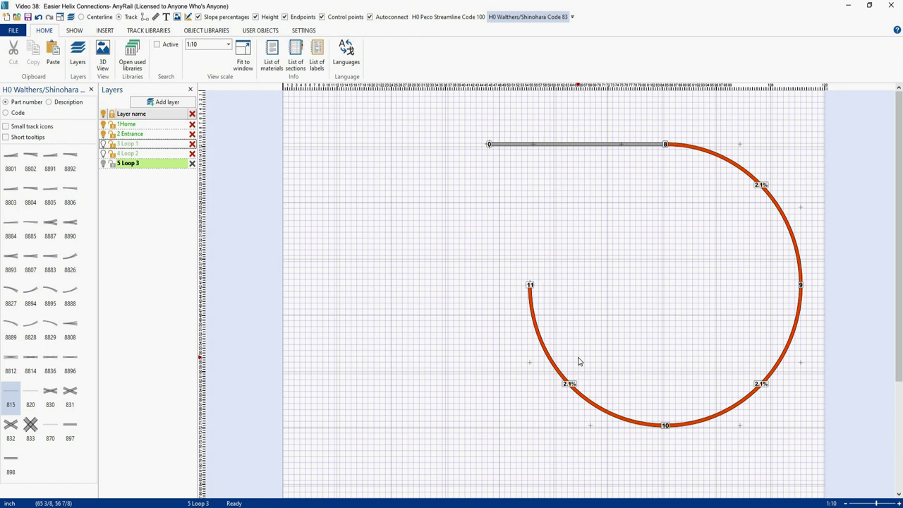
left_click(561, 387)
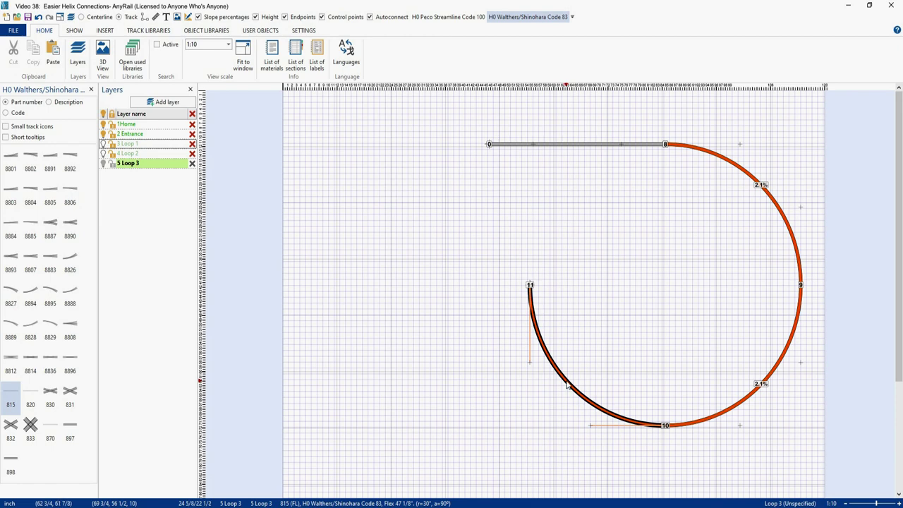
right_click(567, 384)
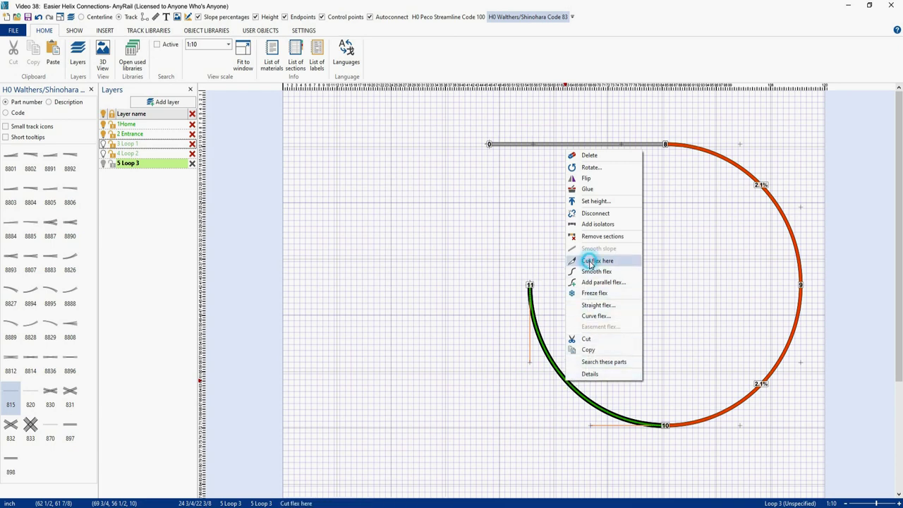
left_click(591, 265)
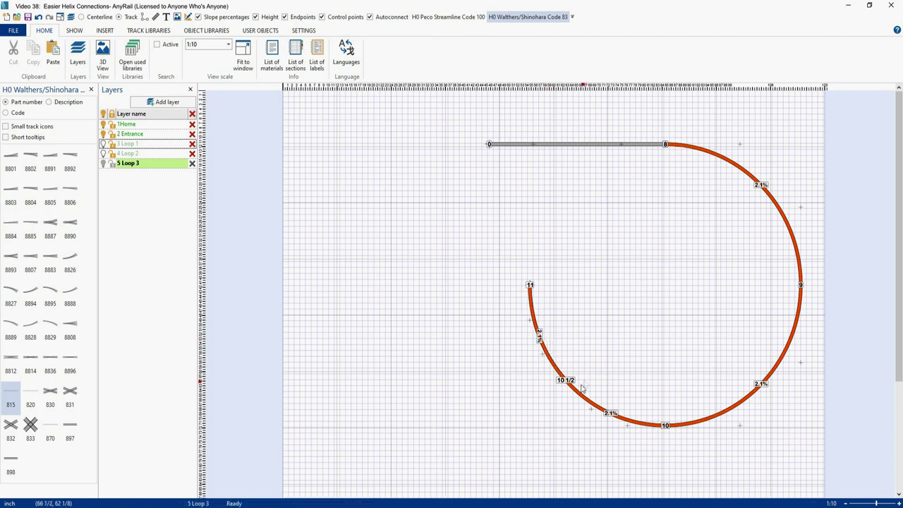
Disconnect the upper piece of the cut curve and move it into the open area inside the loop
right_click(546, 348)
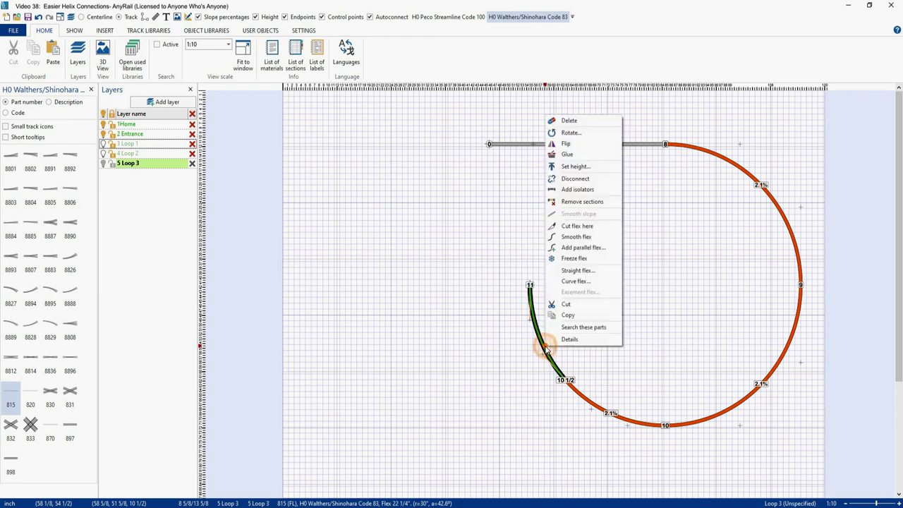
left_click(573, 178)
left_click_drag(541, 315, 659, 261)
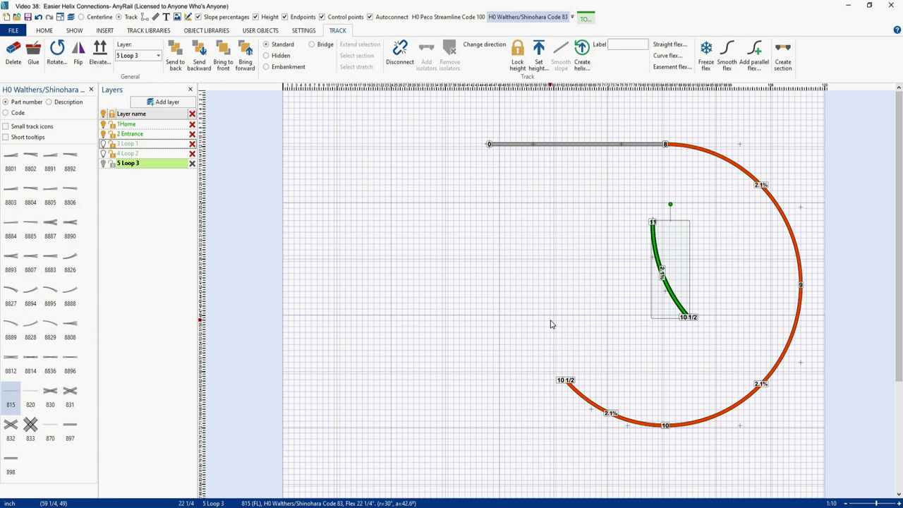
Try making the detached flex piece straight at a length of 22 1/4 inches, and undo the change
right_click(659, 261)
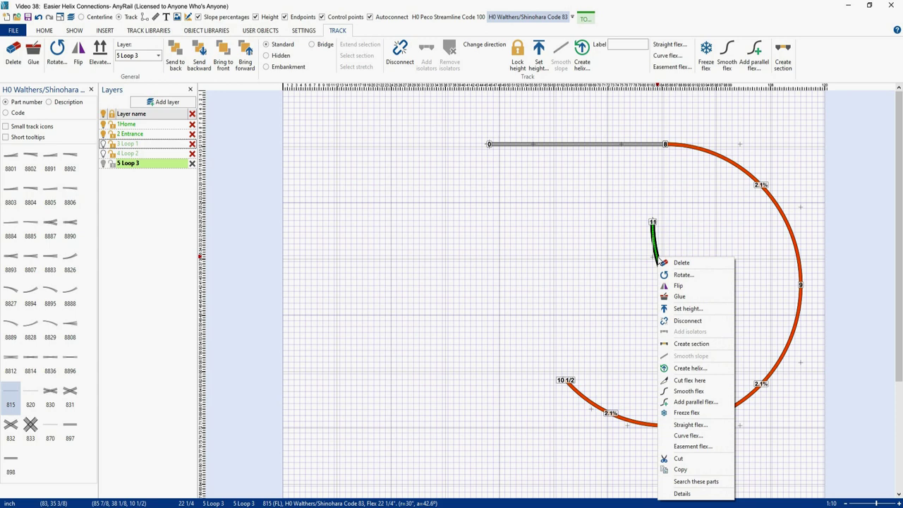
left_click(682, 427)
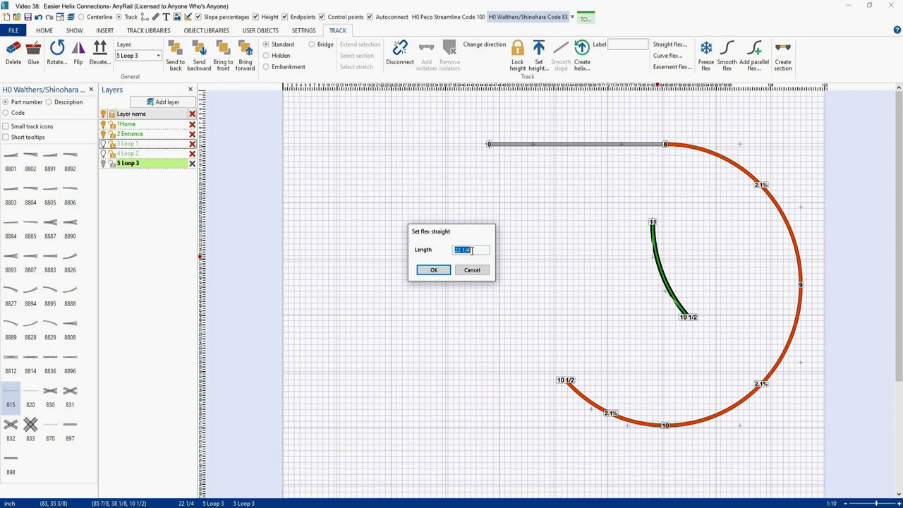
left_click(428, 272)
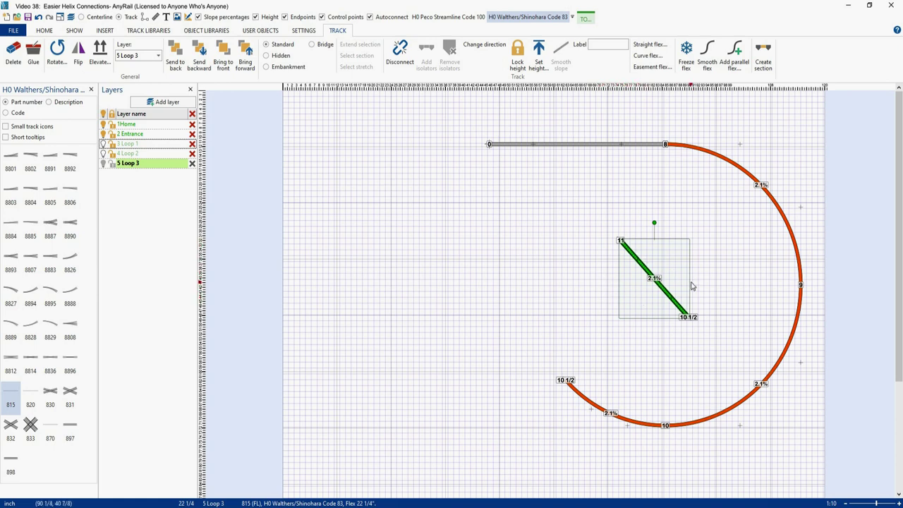
key("ctrl+z")
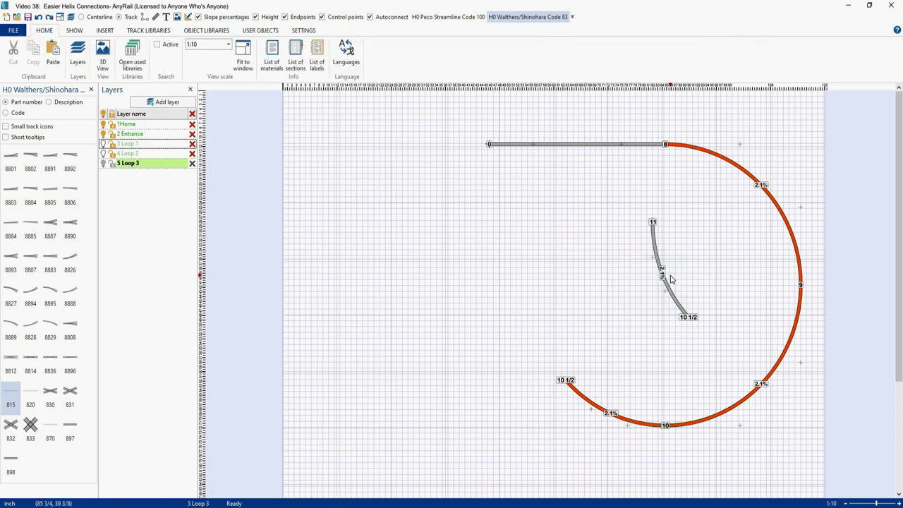
Try to set the detached flex piece's curve angle to 45 degrees at a radius of 30
right_click(656, 257)
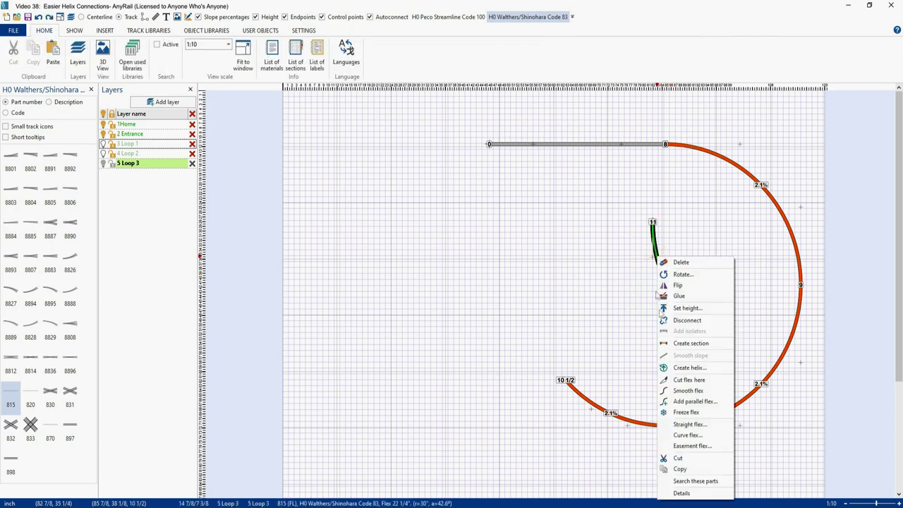
left_click(679, 435)
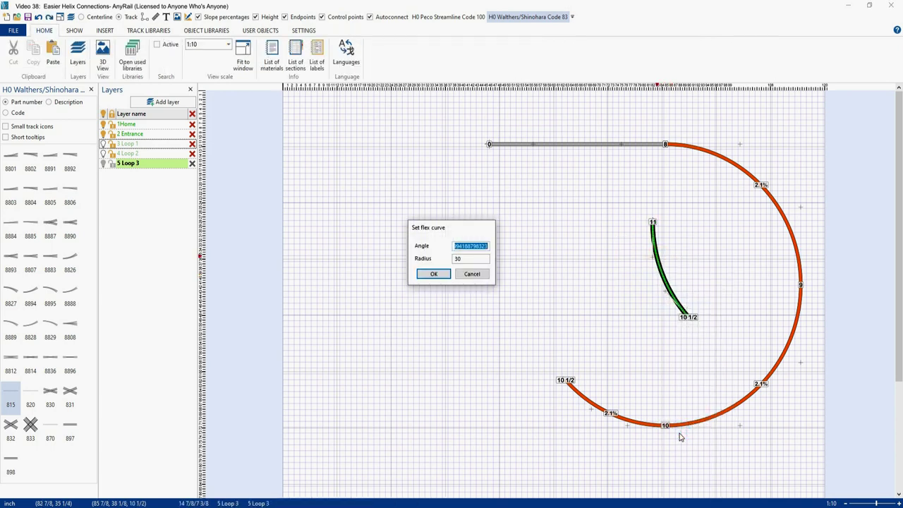
left_click(475, 245)
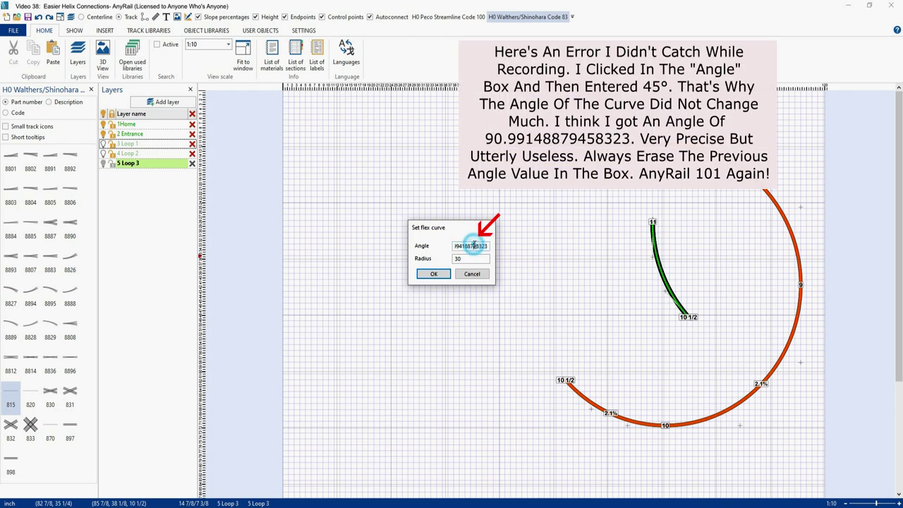
type("45")
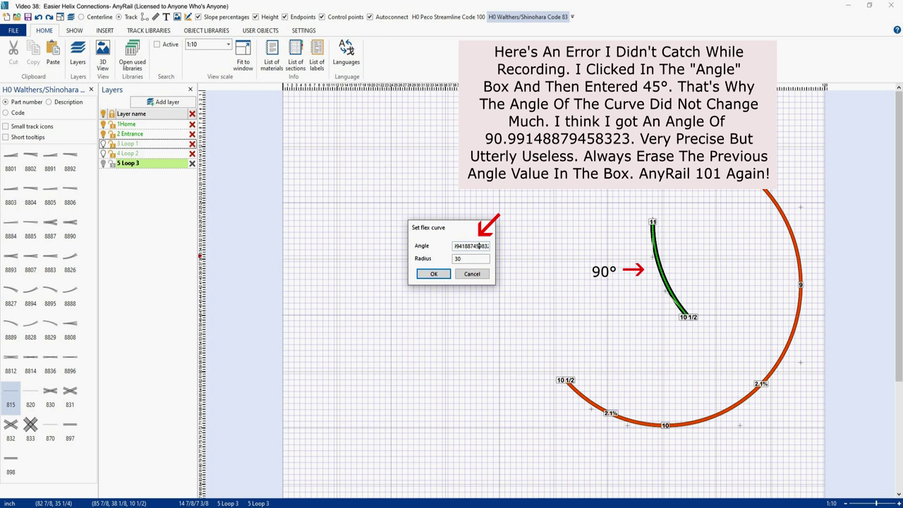
key("Return")
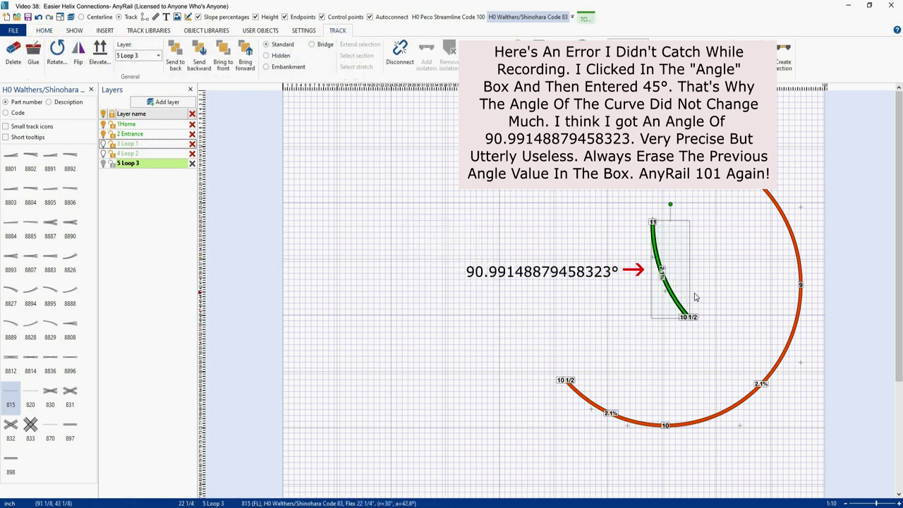
Convert the detached curved piece into a straight flex track, accepting the length of 22 1/4 inches
right_click(656, 258)
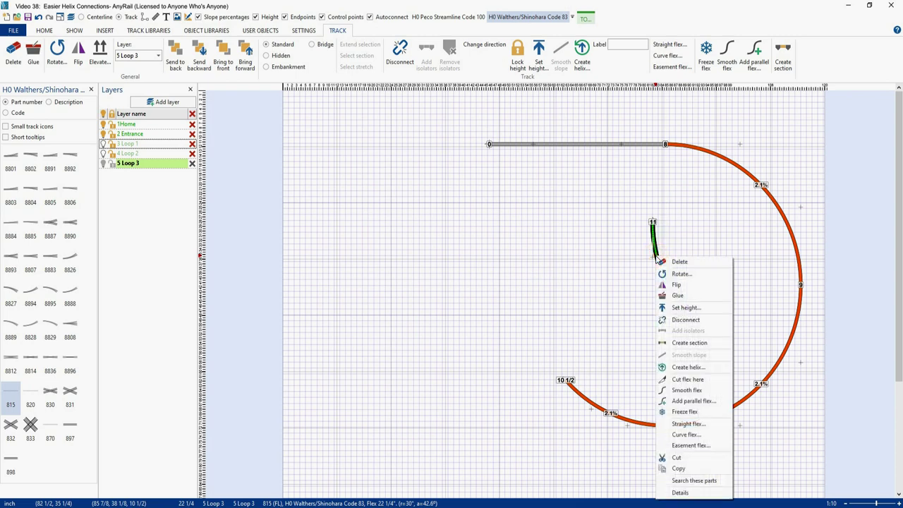
left_click(688, 424)
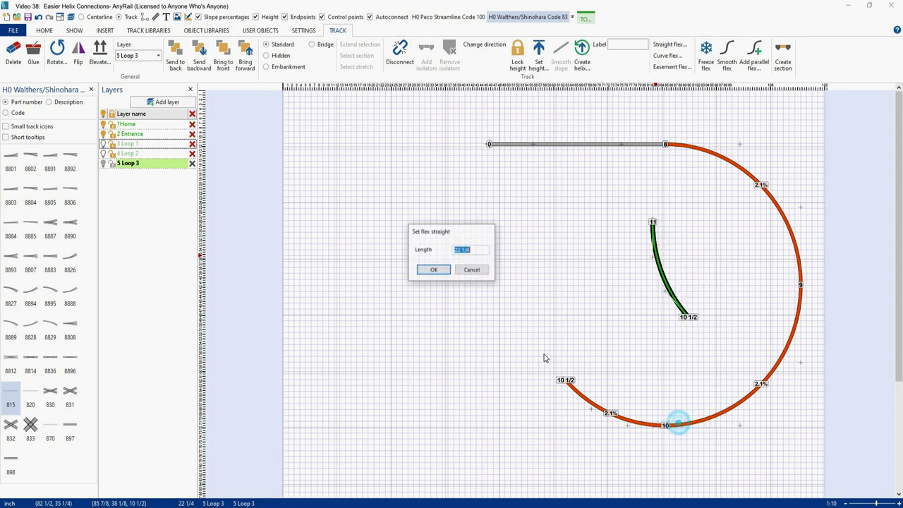
left_click(440, 270)
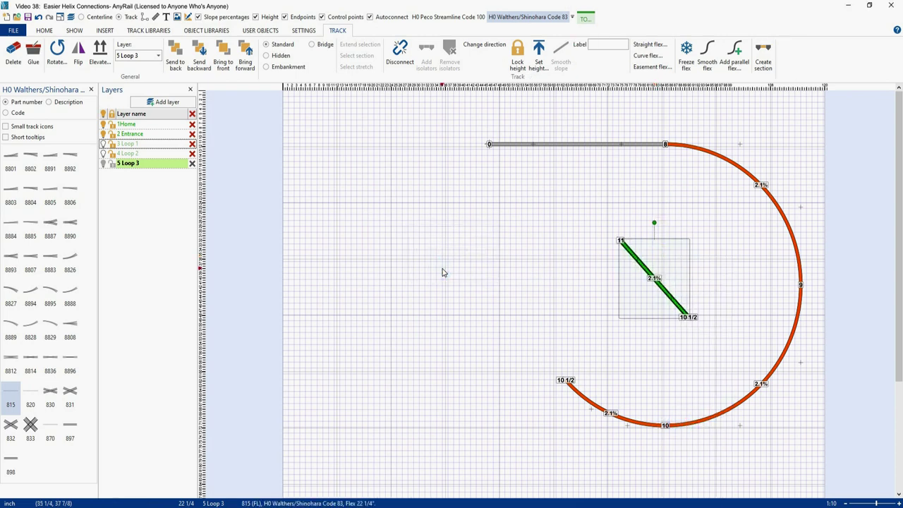
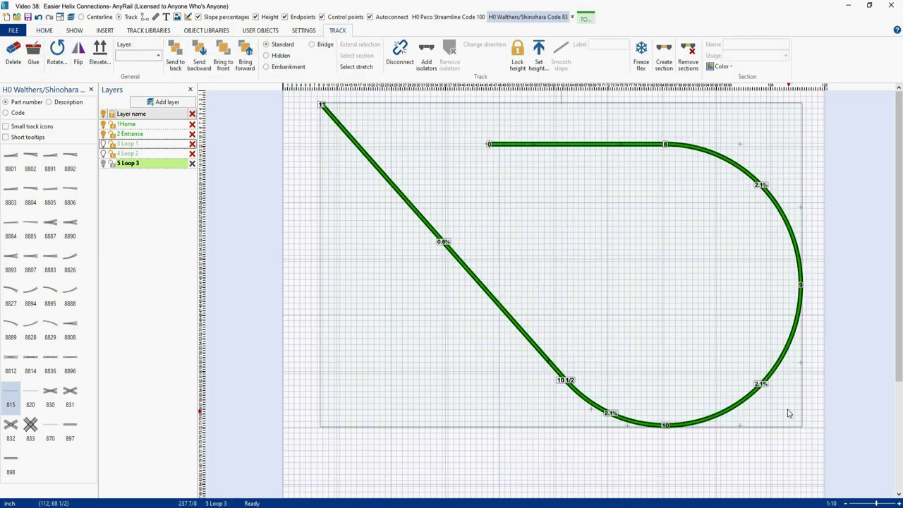
Move the whole connected track arrangement slightly down and to the right on the layout, and deselect it
left_click_drag(734, 407, 754, 423)
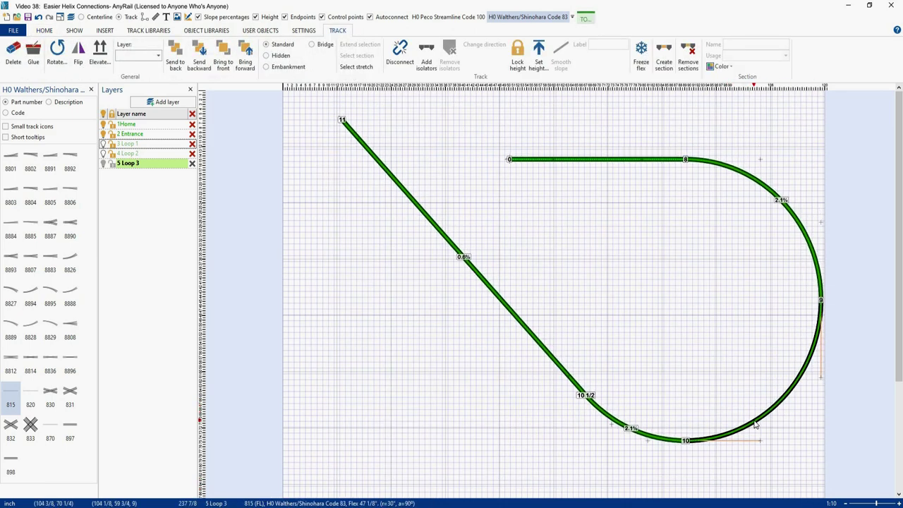
left_click(623, 262)
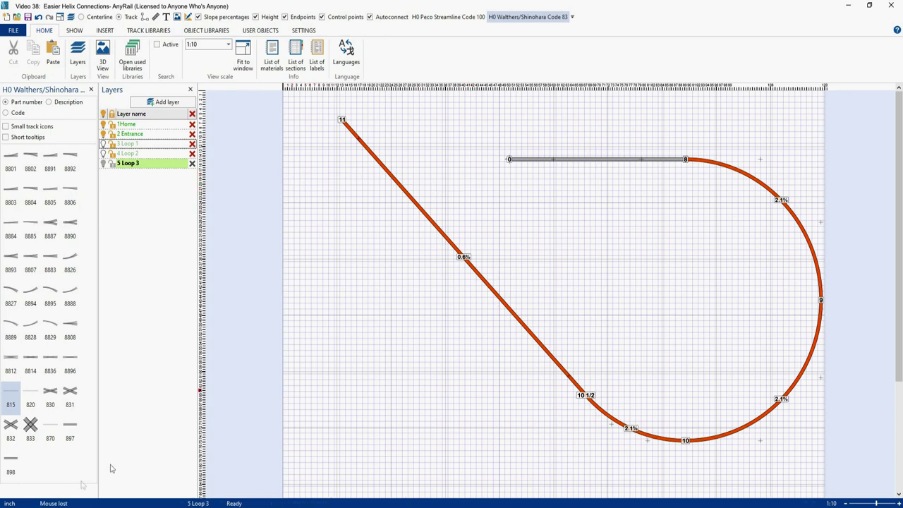
Add two 39-inch 815 flex tracks, one across the long diagonal straight and one inside the loop
left_click(11, 395)
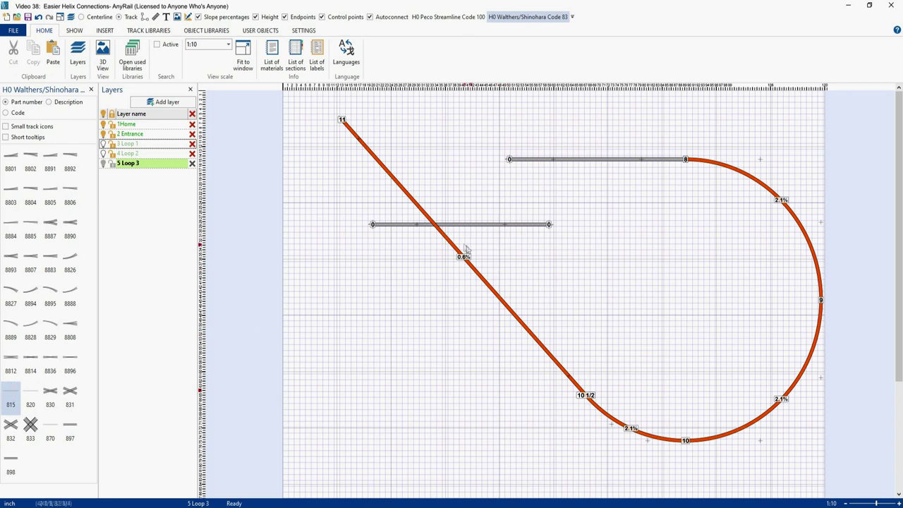
left_click_drag(469, 230, 387, 180)
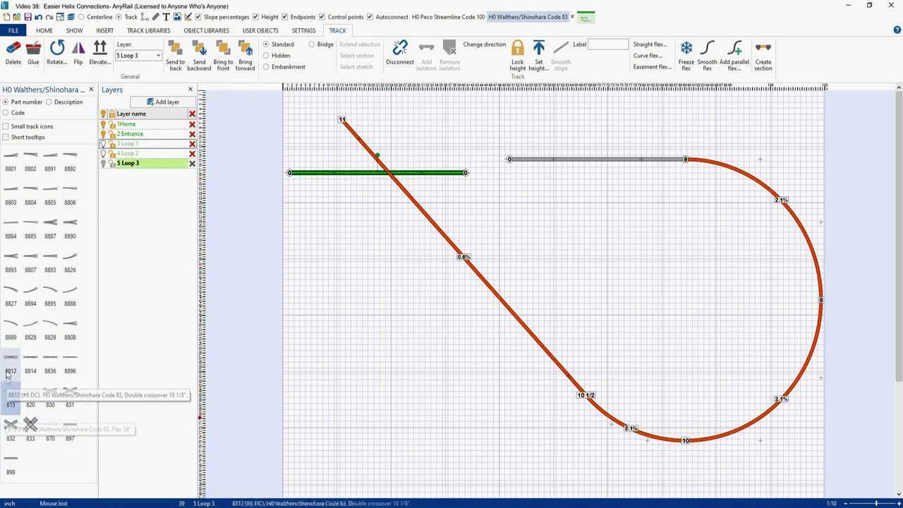
left_click(10, 457)
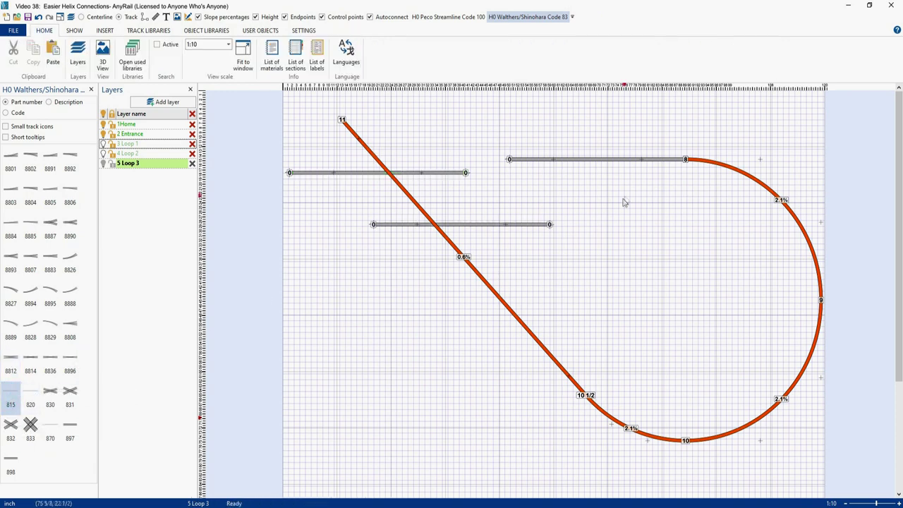
left_click_drag(493, 225, 656, 244)
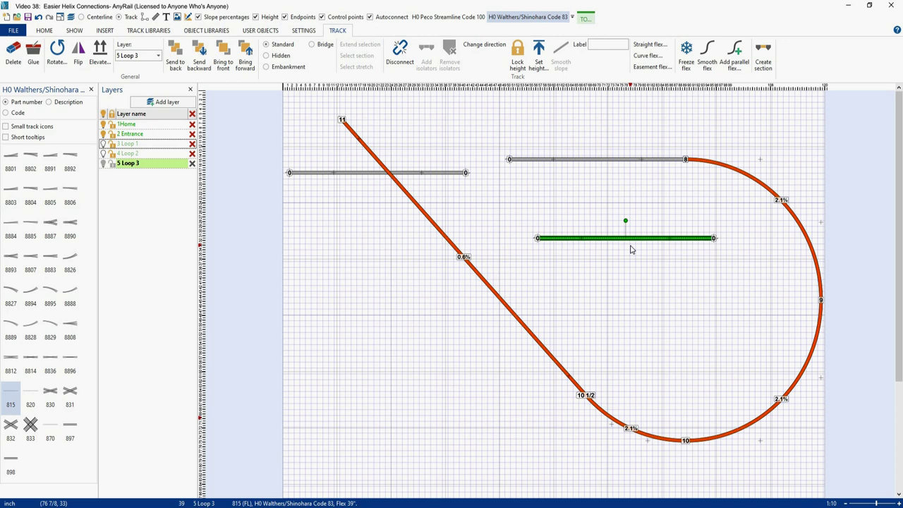
Check the endpoint angles of the long diagonal track's upper end and the horizontal flex track's outer end
left_click(341, 120)
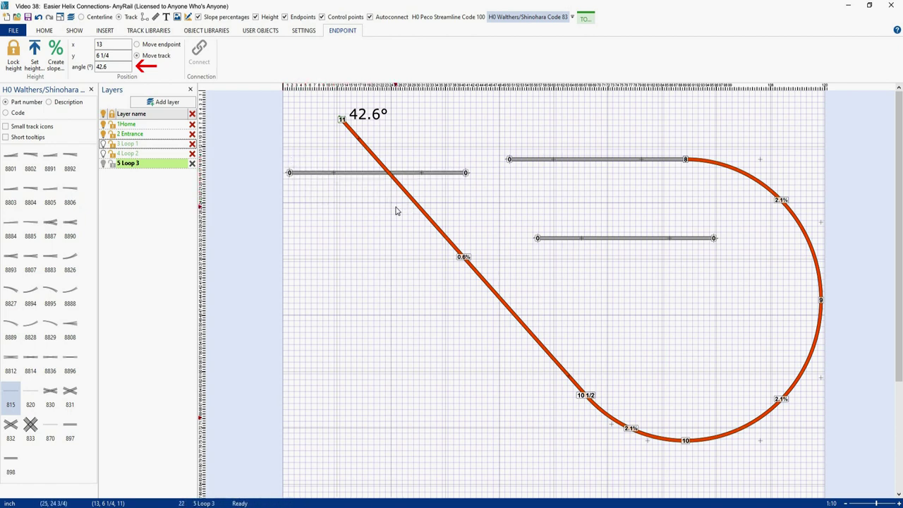
left_click(287, 174)
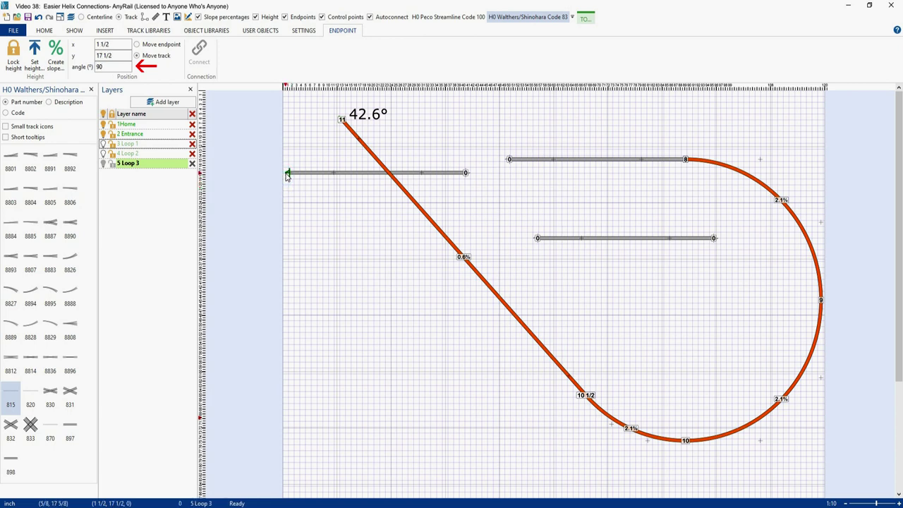
mouse_move(287, 175)
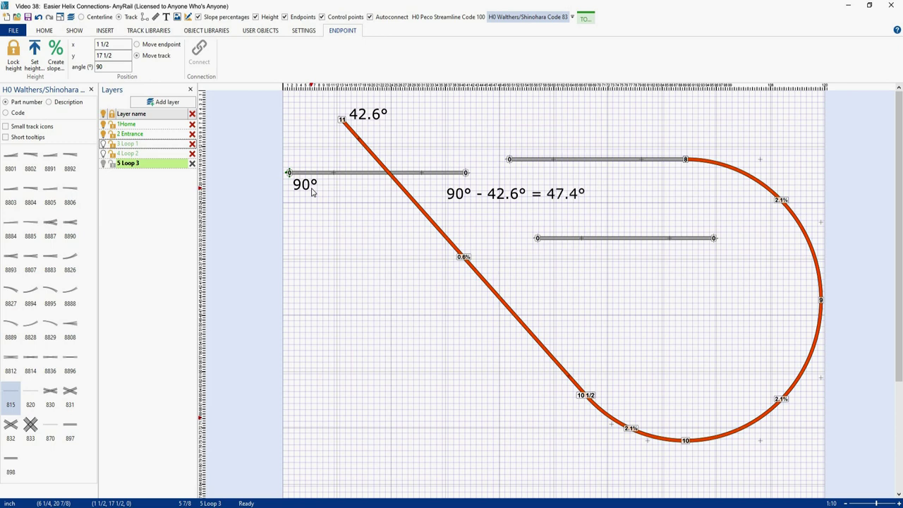
Curve the 39-inch flex track inside the loop to an angle of 47.4 degrees with a radius of 24
right_click(633, 239)
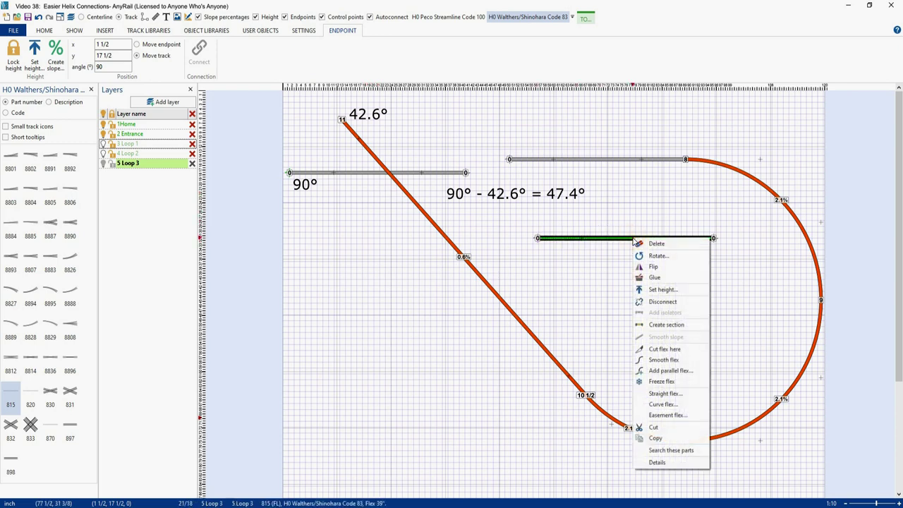
left_click(656, 404)
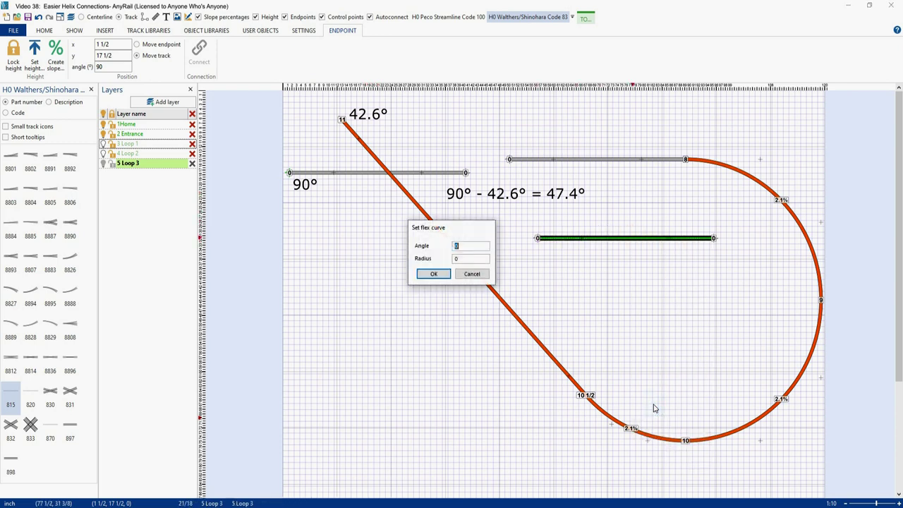
type("47.4")
key("Tab")
type("24")
key("Return")
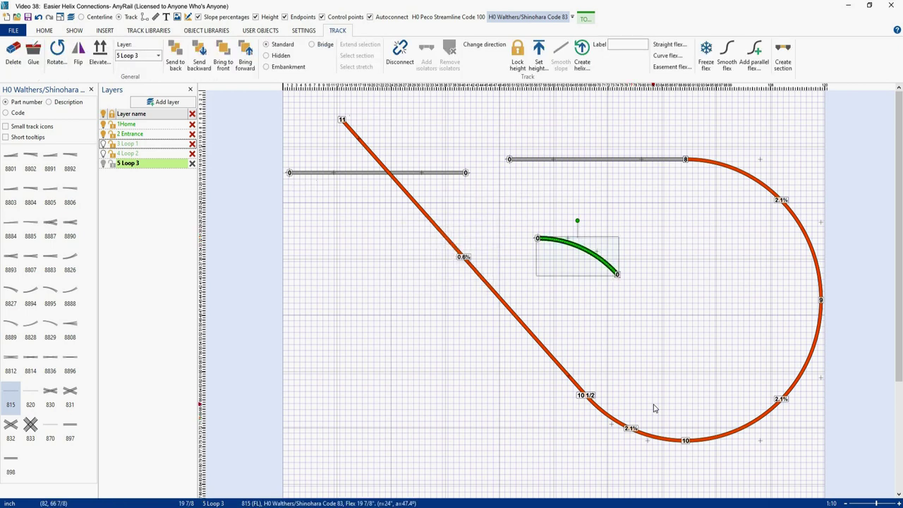
Move the curved flex piece near the diagonal crossing and align its start with the horizontal track by setting the endpoint's y position to 17 9/16
left_click_drag(575, 250, 380, 255)
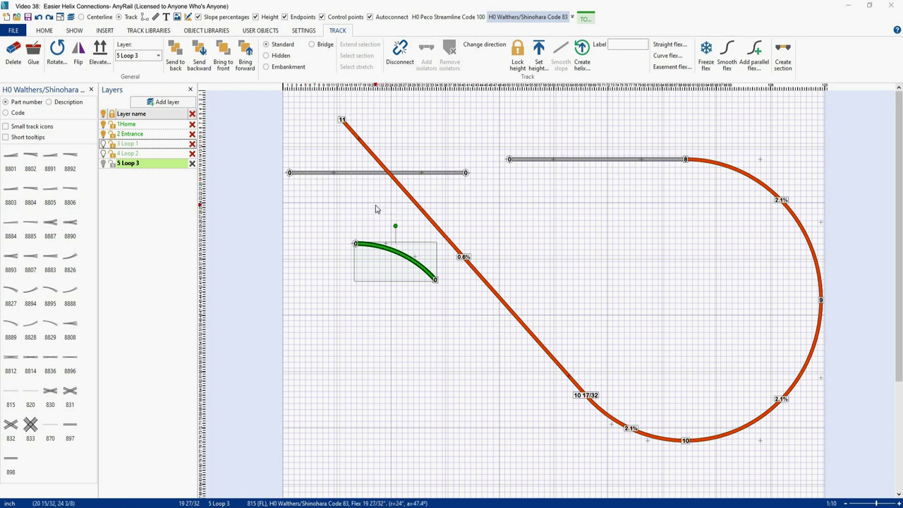
left_click(286, 174)
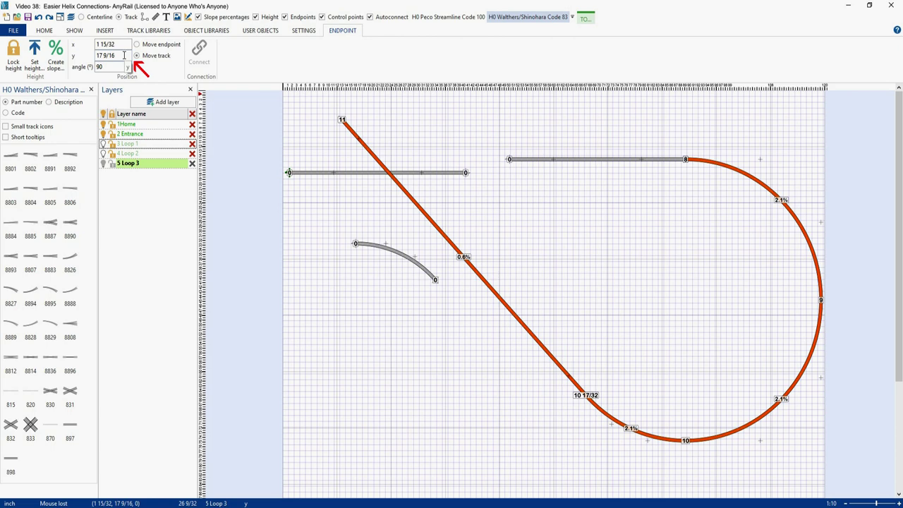
left_click(124, 55)
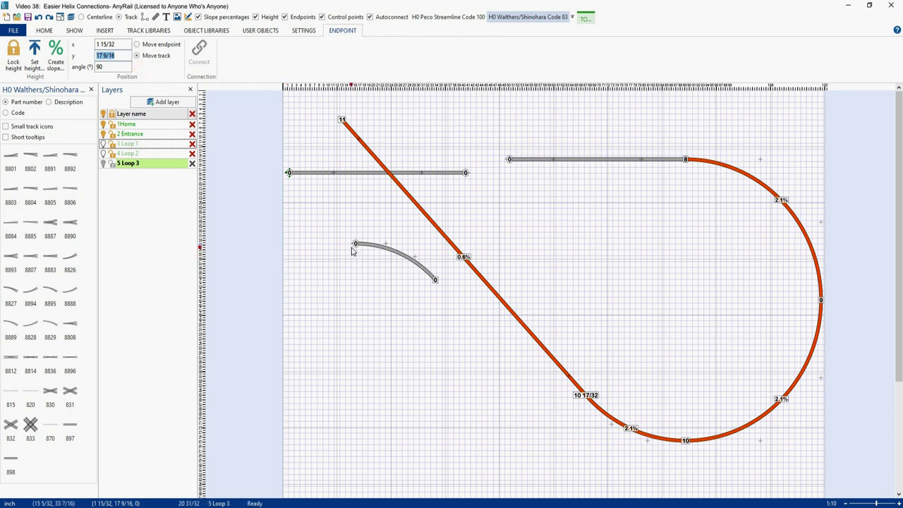
left_click(352, 245)
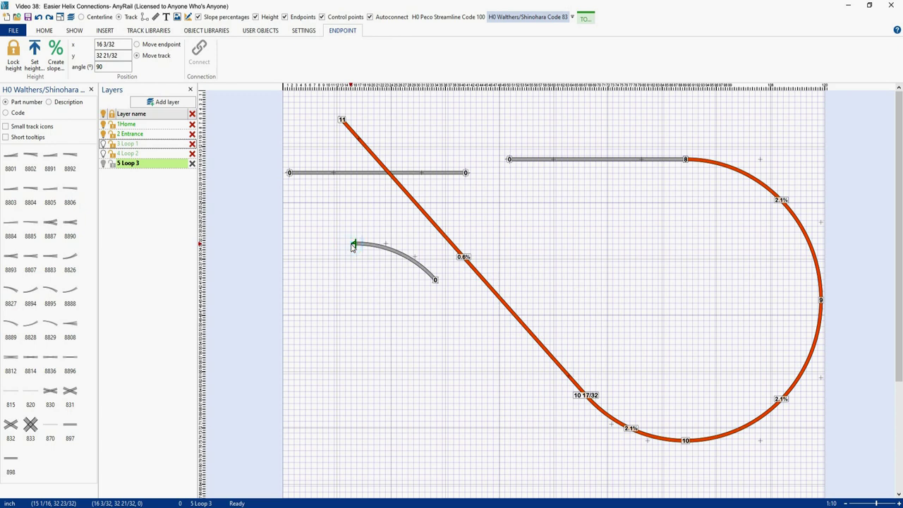
double_click(123, 55)
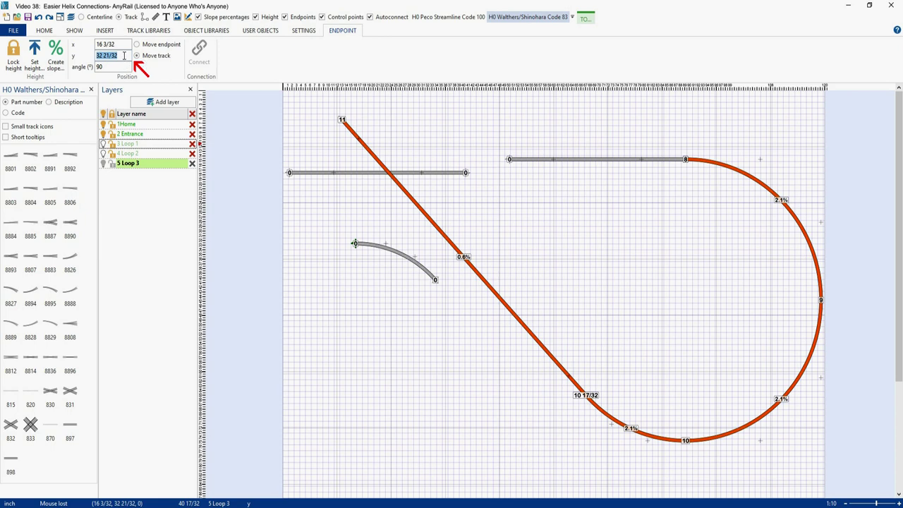
type("17 9/16")
key("Return")
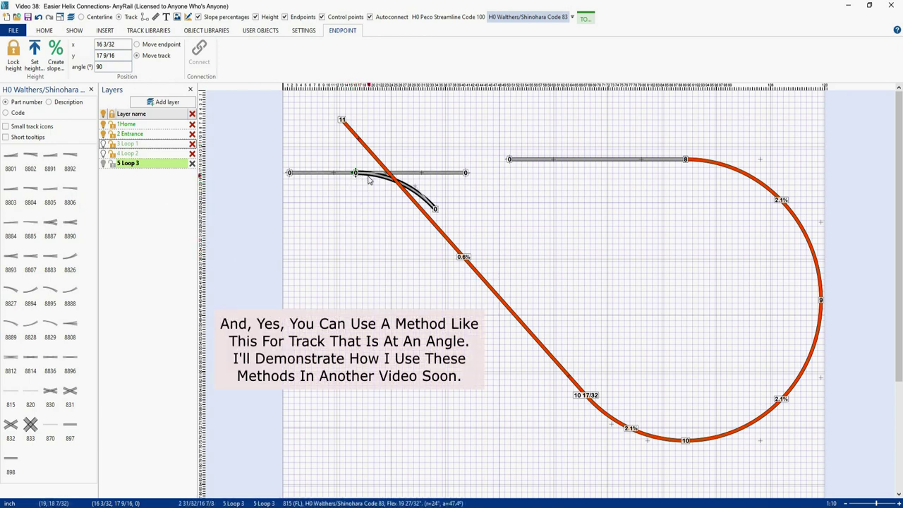
Nudge the curved flex piece along the horizontal track until its lower end meets the diagonal track
left_click(324, 176)
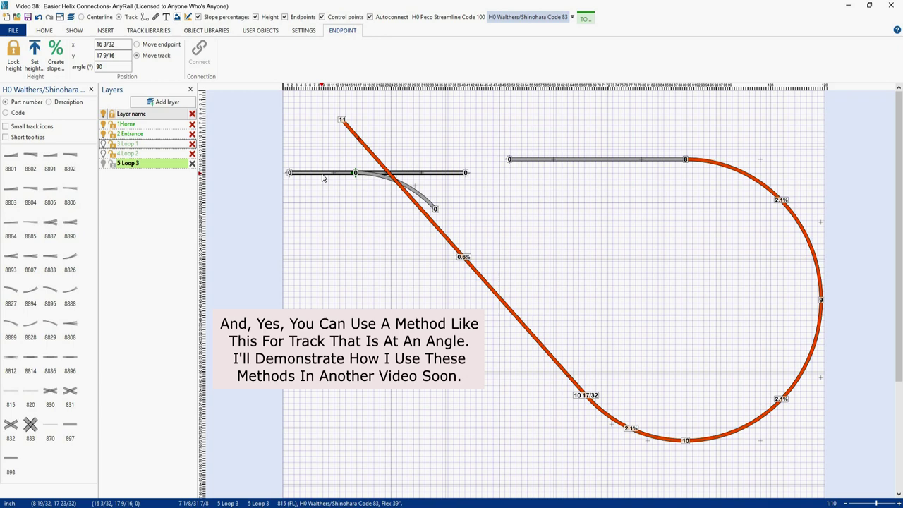
left_click(383, 182)
key("Left")
key("Left")
key("Left")
key("Left")
key("Left")
key("Left")
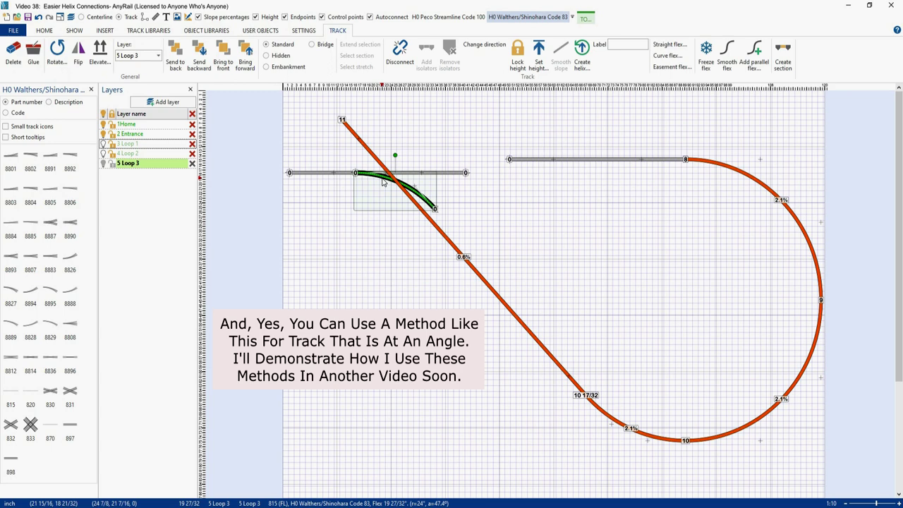
key("Left")
key("Left")
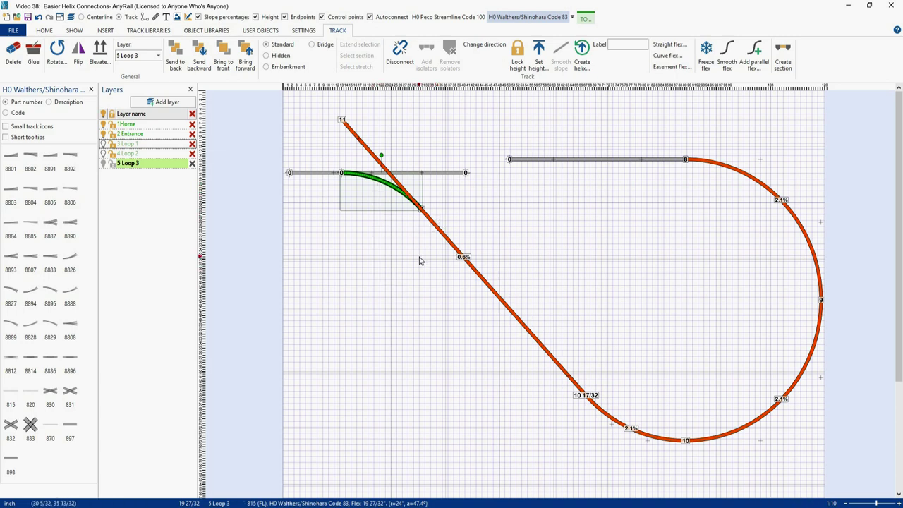
Set the curved flex piece's height to 12 and deselect it
left_click(538, 56)
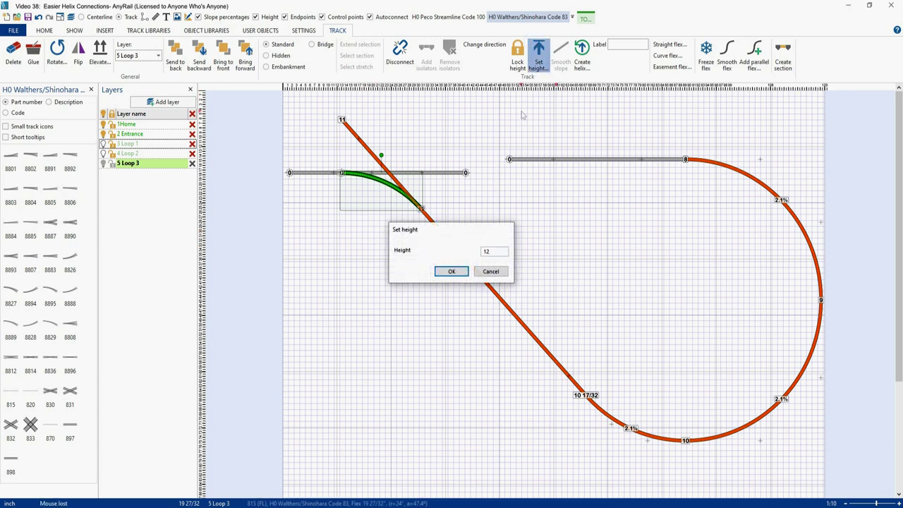
key("Return")
left_click(401, 242)
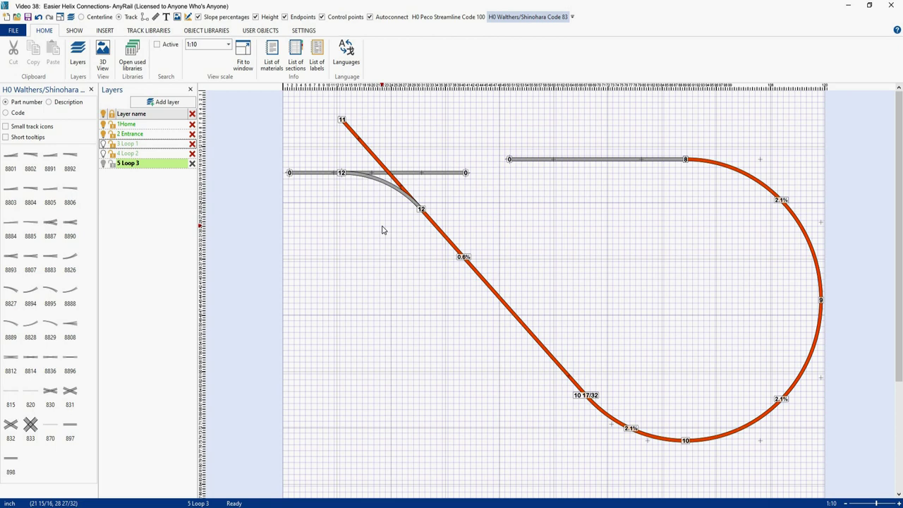
Hide height labels, examine in centerline display how both curve ends meet the horizontal and diagonal tracks, and restore the full track display
left_click(81, 19)
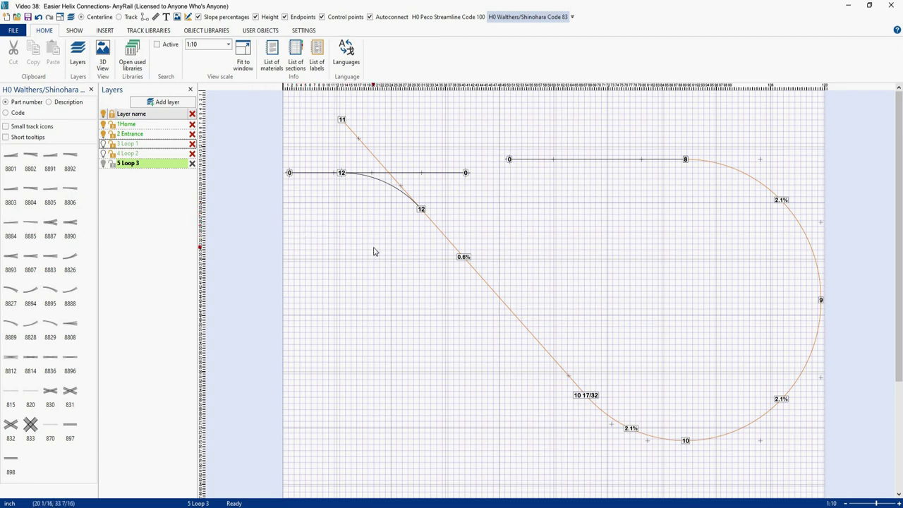
left_click(256, 17)
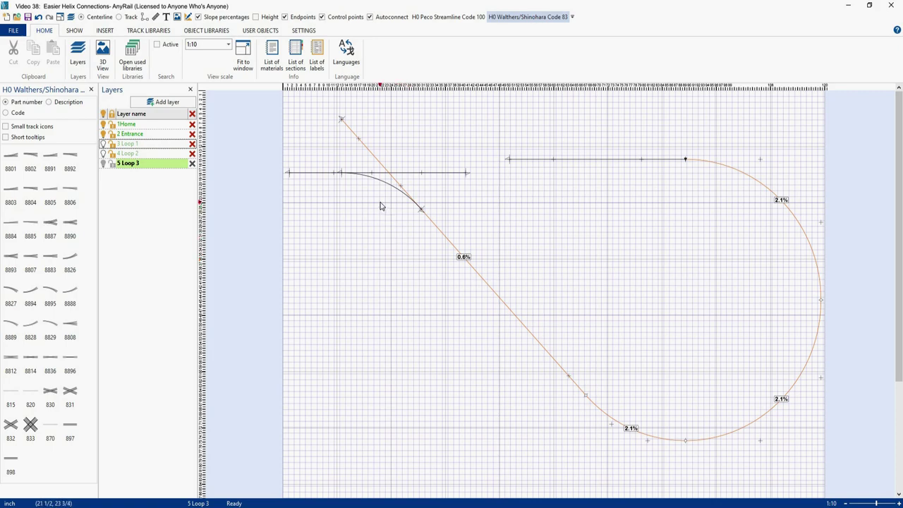
scroll(379, 204, "up", 6)
left_click(317, 129)
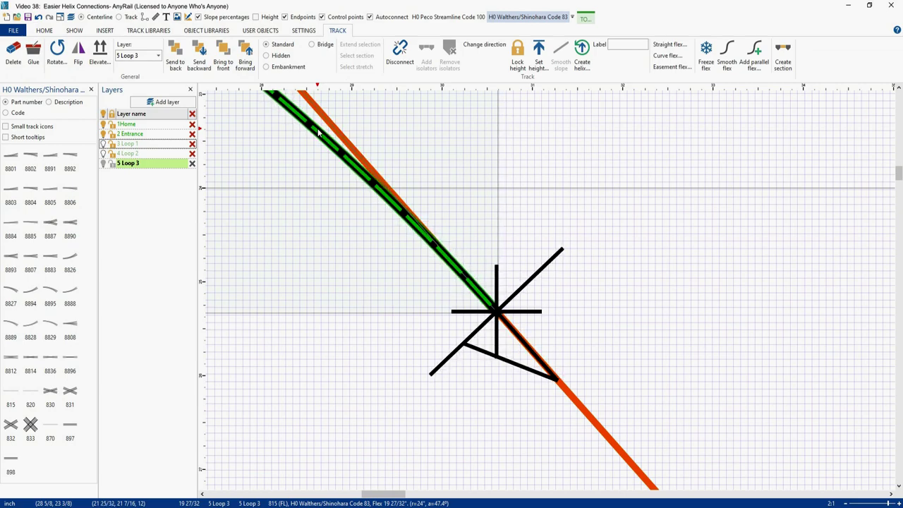
scroll(317, 129, "down", 3)
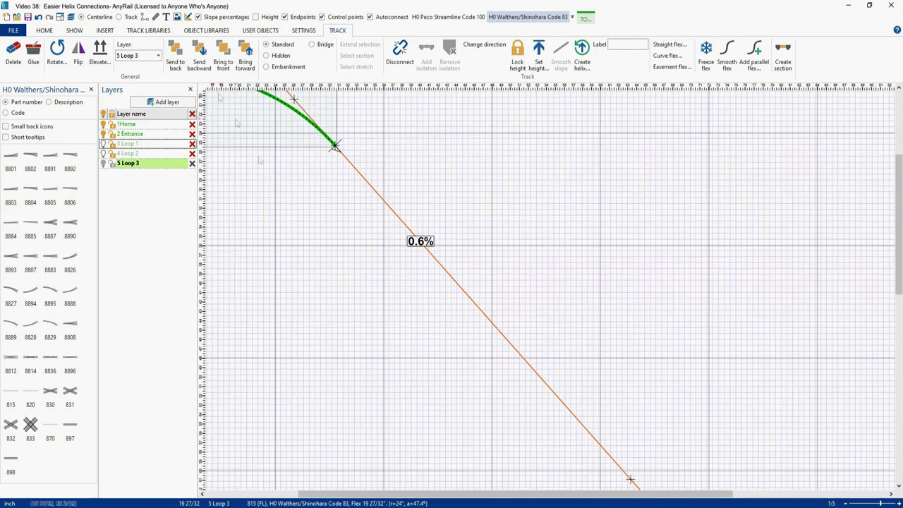
scroll(500, 405, "up", 4)
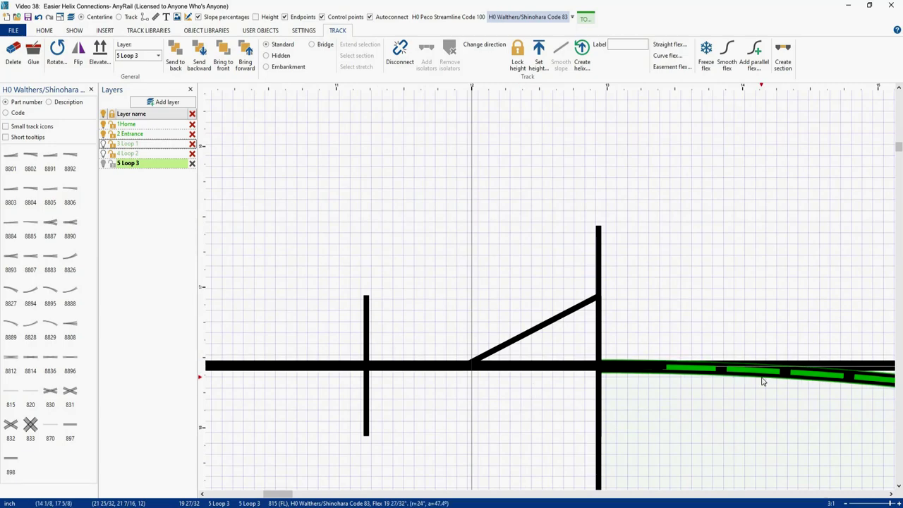
scroll(682, 331, "down", 5)
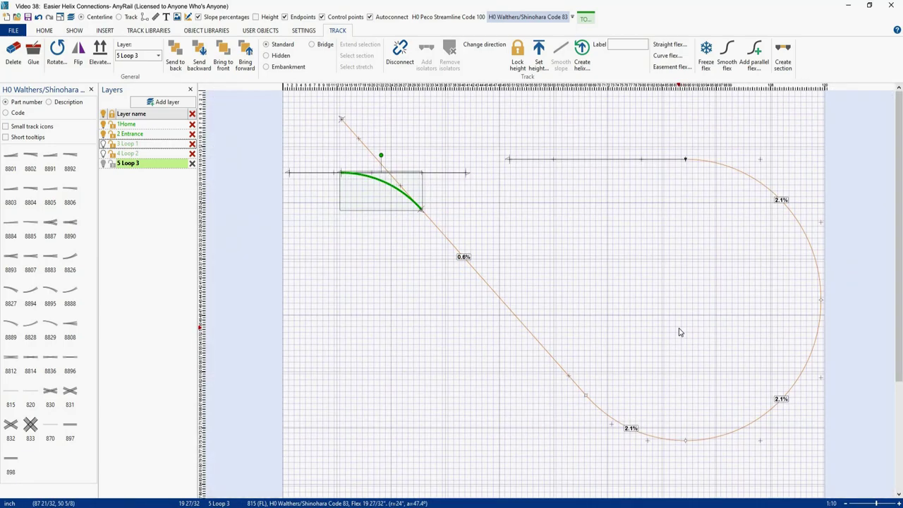
left_click(120, 18)
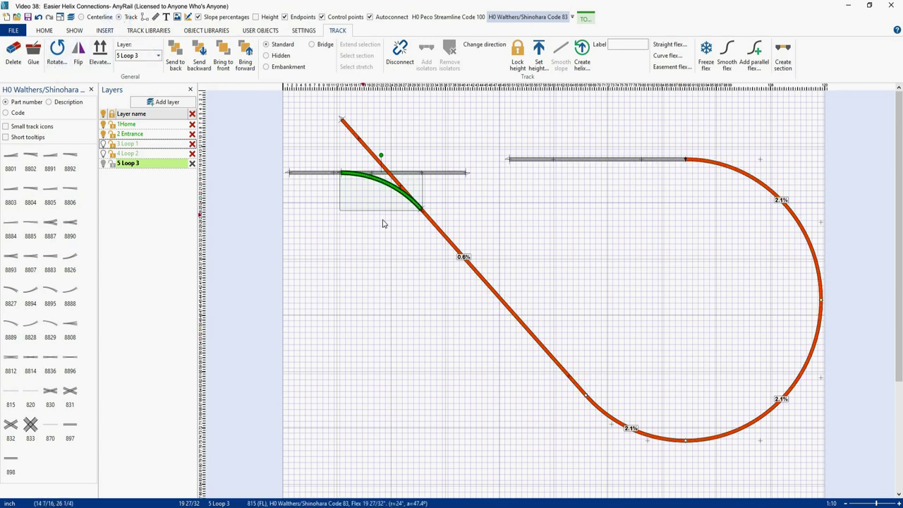
Set the horizontal flex track's height to 12 and deselect it
right_click(443, 179)
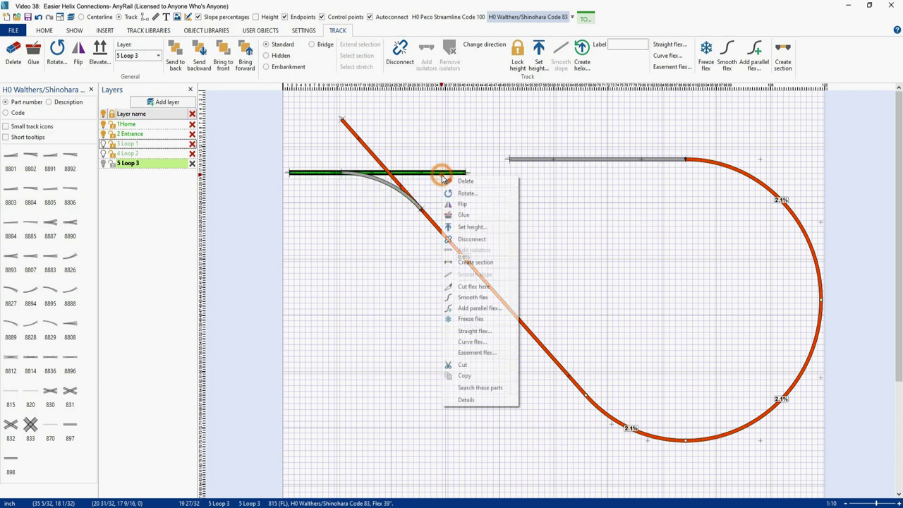
left_click(470, 227)
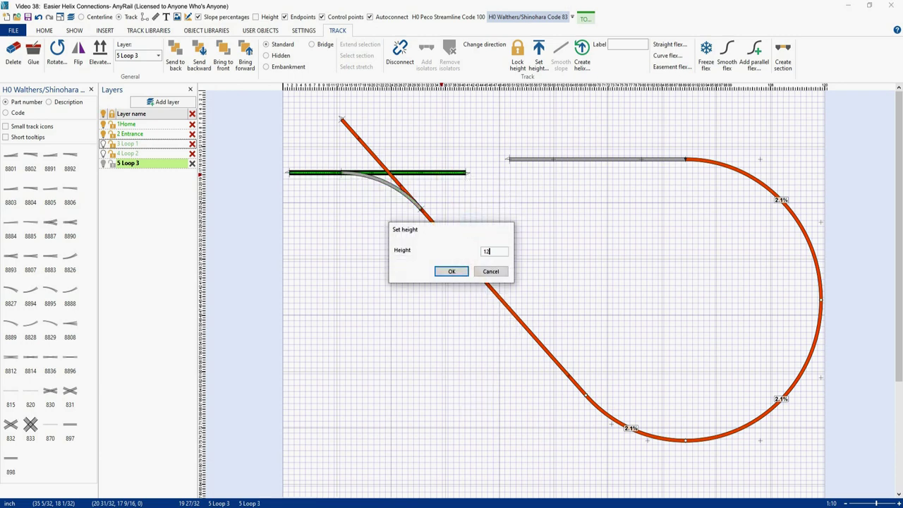
key("Return")
left_click(476, 205)
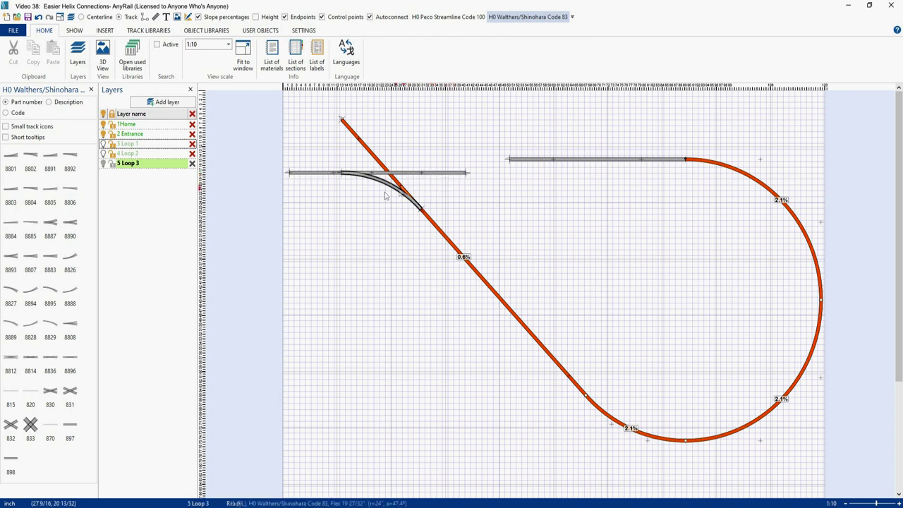
Cut the horizontal flex track shortly before the curve's start, and move the detached longer piece inside the loop
right_click(317, 174)
left_click(346, 285)
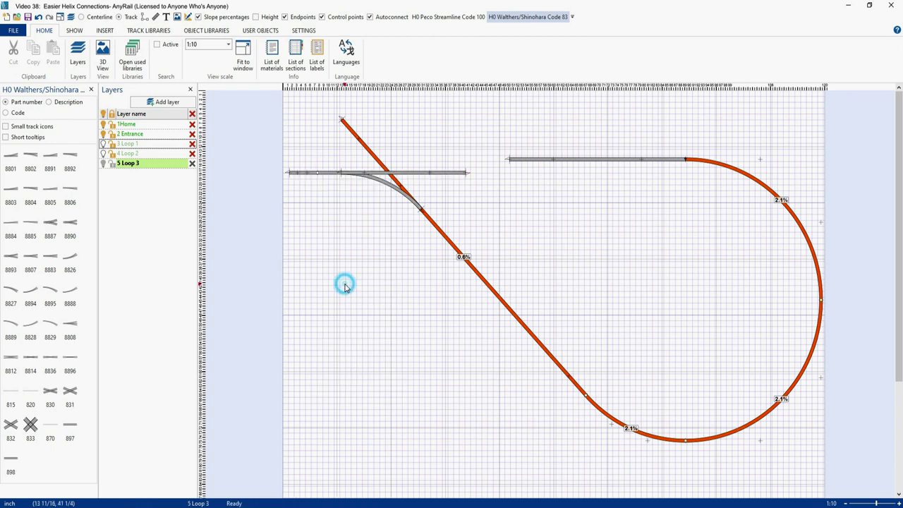
right_click(426, 176)
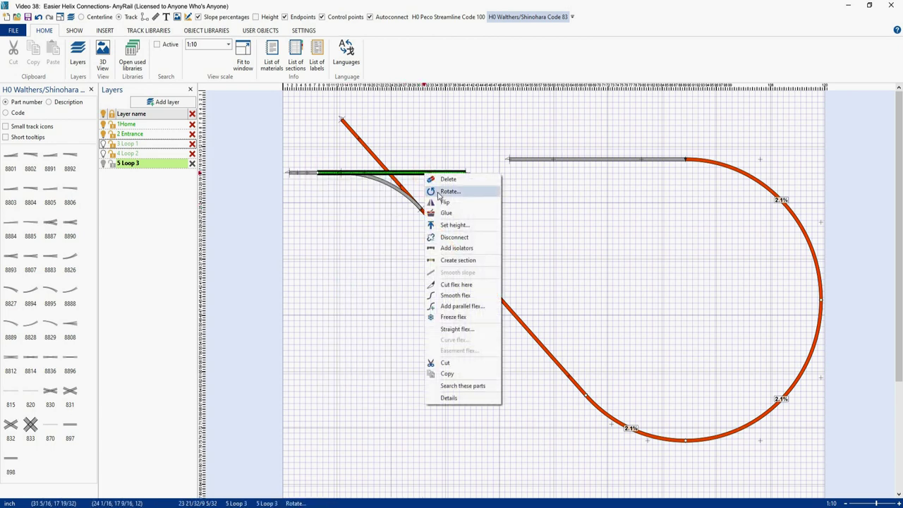
left_click(451, 237)
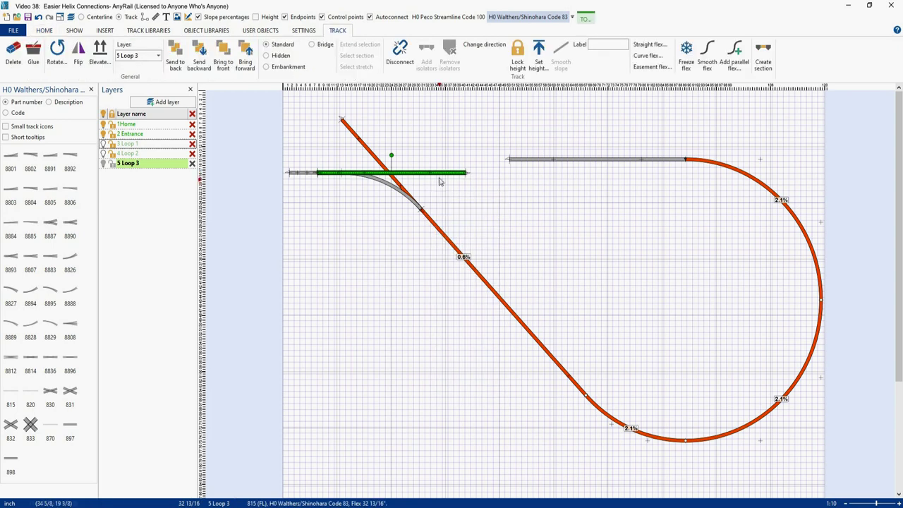
left_click_drag(438, 177, 679, 217)
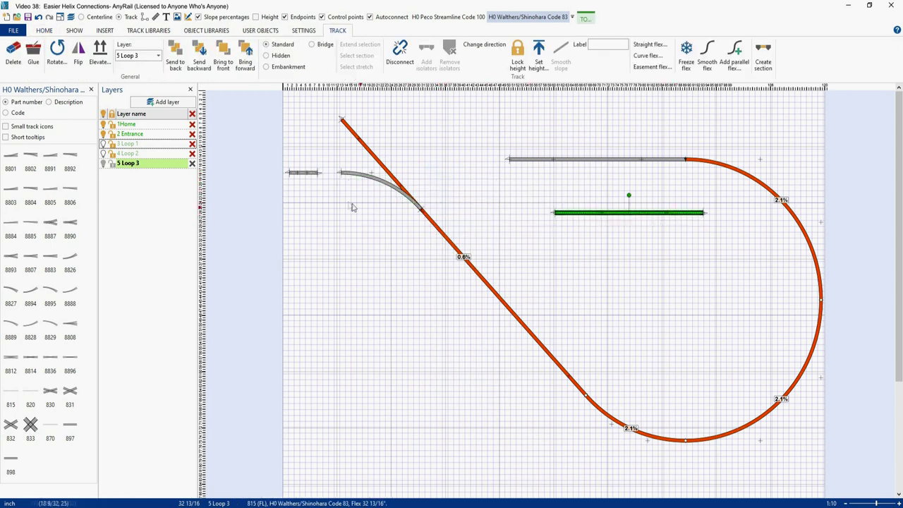
Extend the short horizontal stub's free end to join the start of the curved piece
left_click(316, 173)
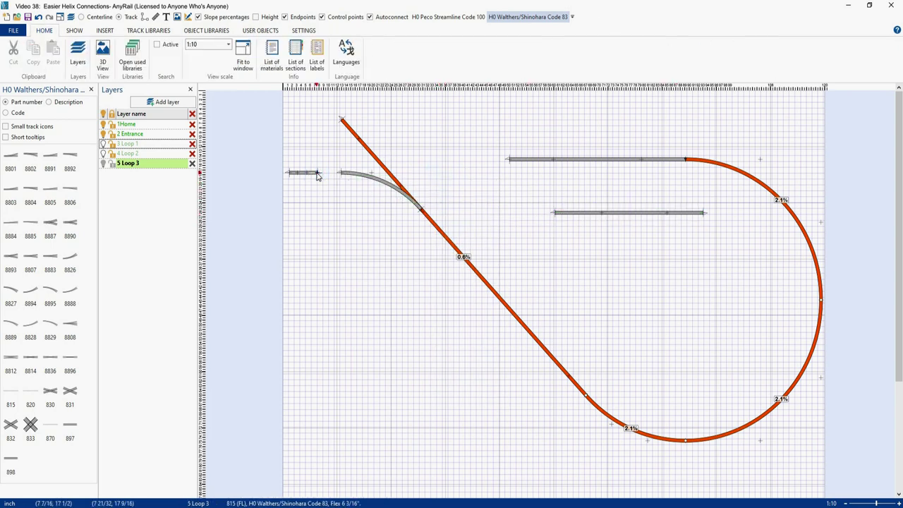
left_click_drag(317, 175, 339, 175)
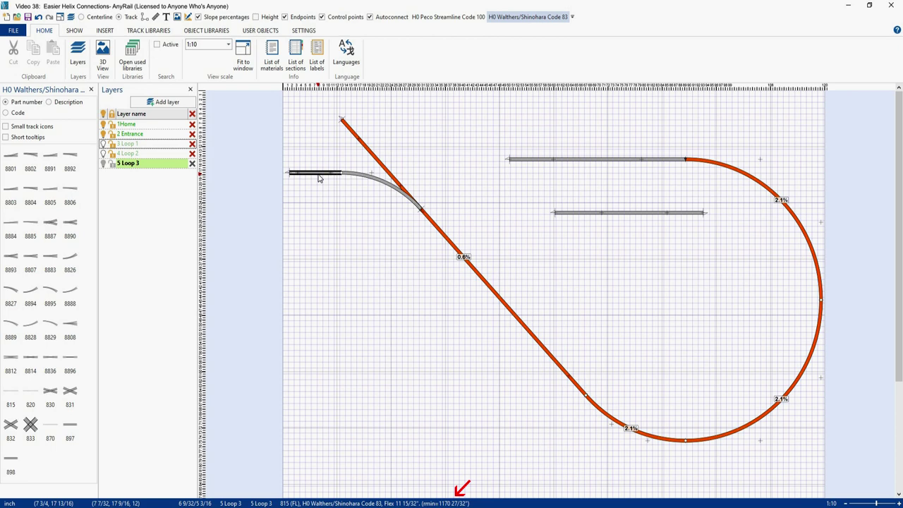
Cut the diagonal flex track shortly beyond the curve's lower end, and move the disconnected upper piece inside the loop
right_click(447, 239)
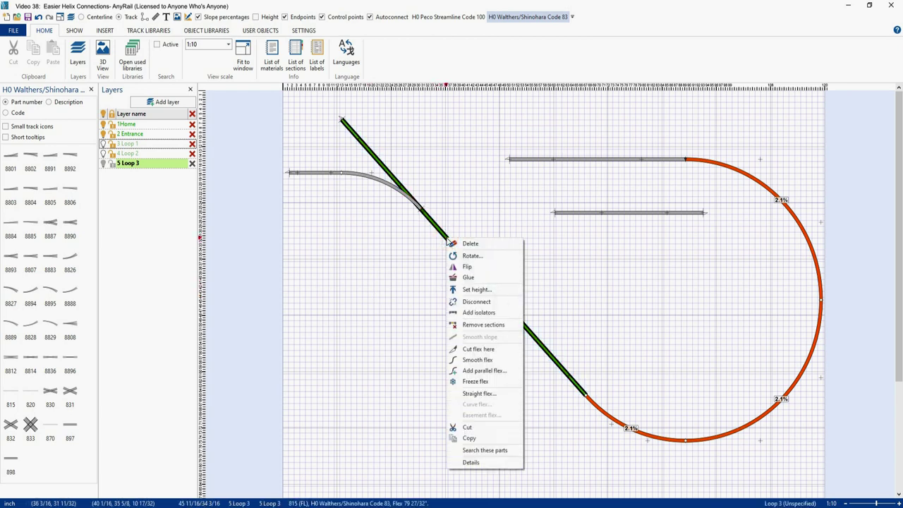
left_click(477, 349)
right_click(433, 226)
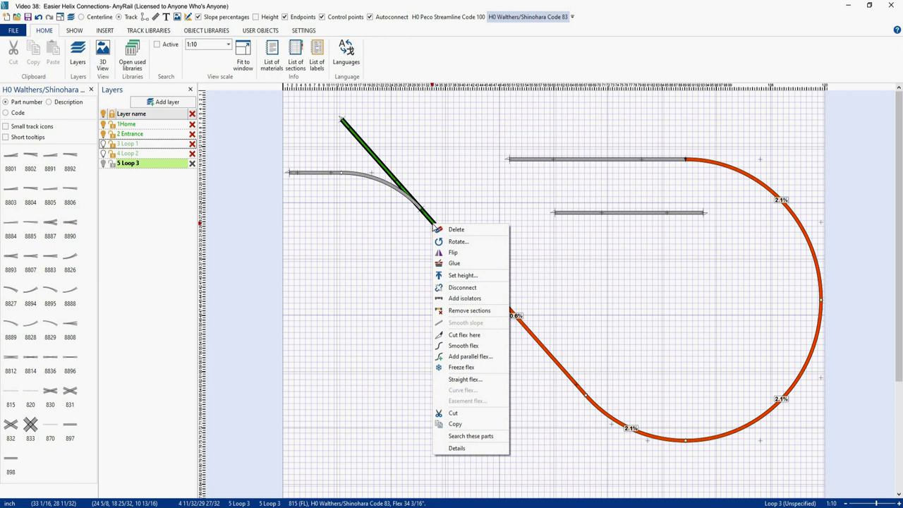
left_click(457, 288)
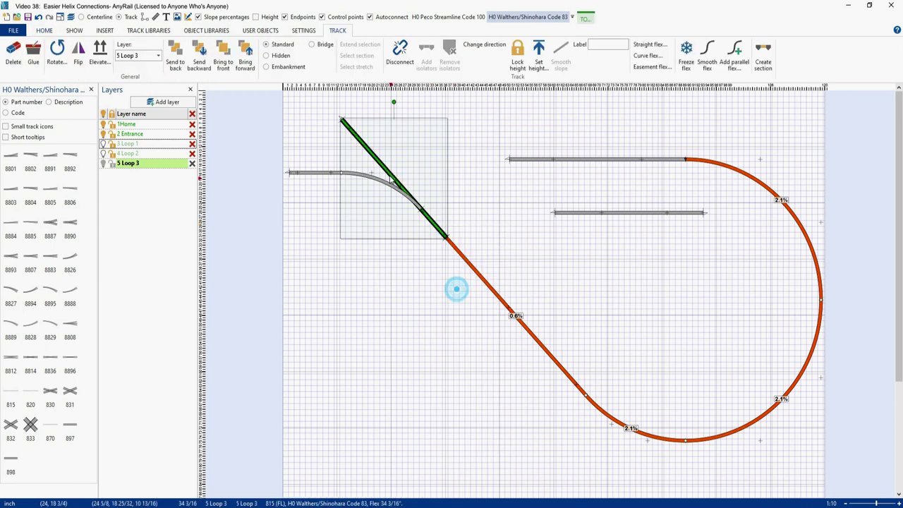
left_click_drag(384, 168, 640, 274)
Extend the remaining diagonal track to join the curve's lower end, and delete the two leftover straight pieces inside the loop
left_click_drag(447, 240, 421, 212)
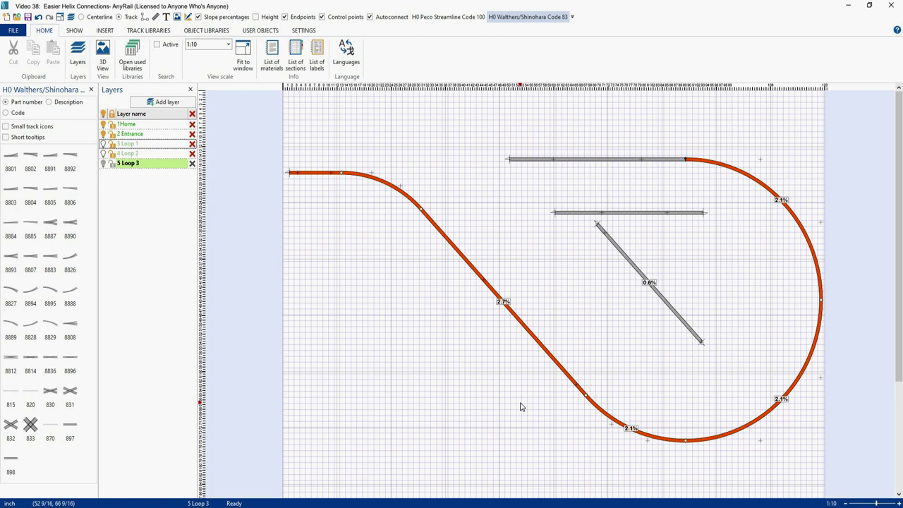
left_click(628, 213)
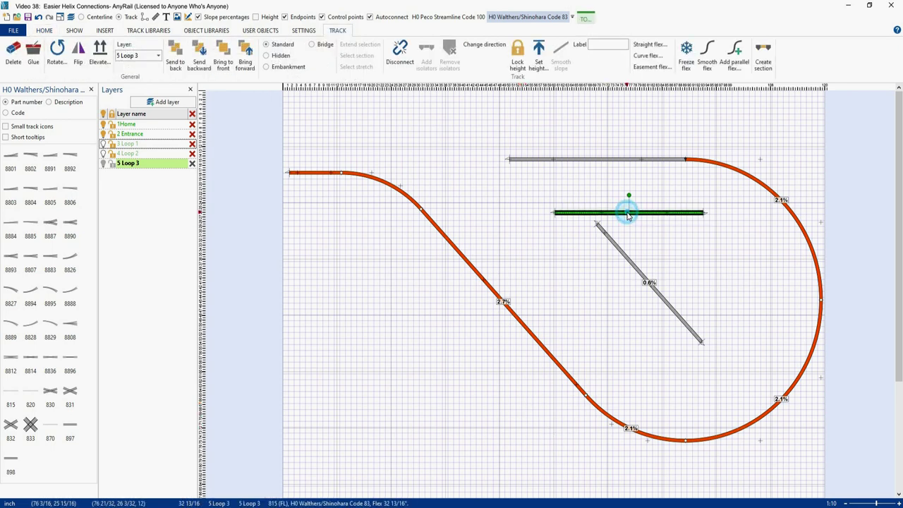
key("Delete")
left_click(622, 258)
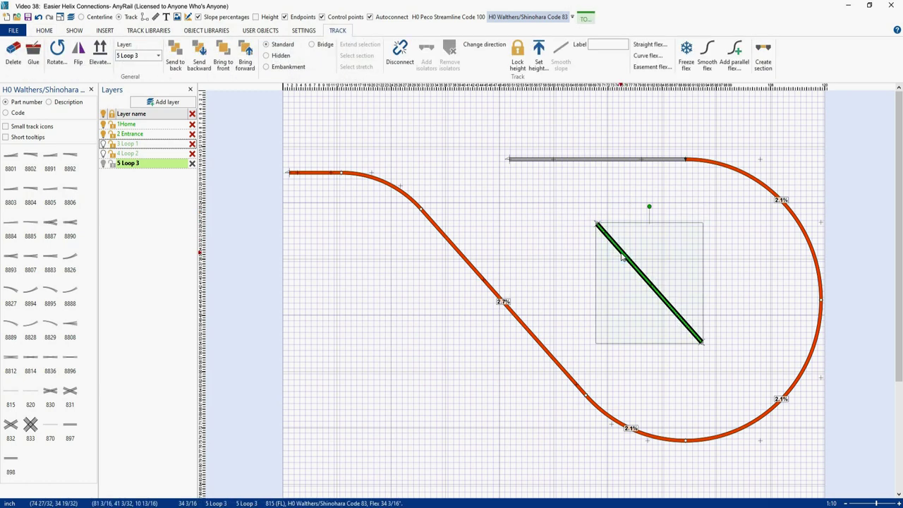
key("Delete")
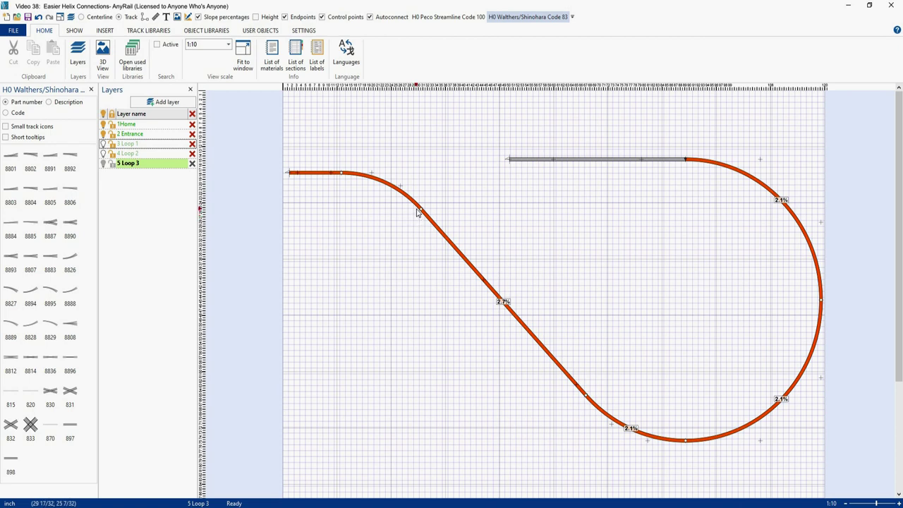
Show the height labels and smooth the slope across the connecting curve and the diagonal track together
left_click(256, 17)
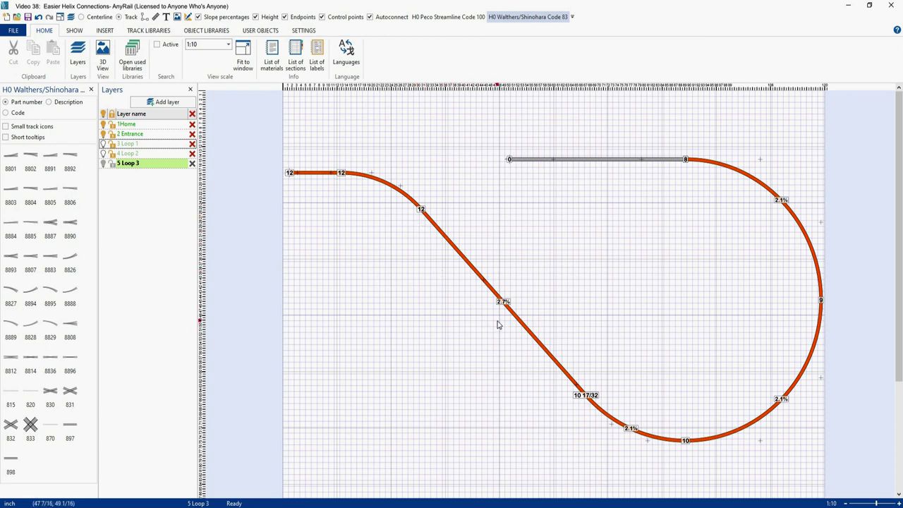
left_click(374, 180)
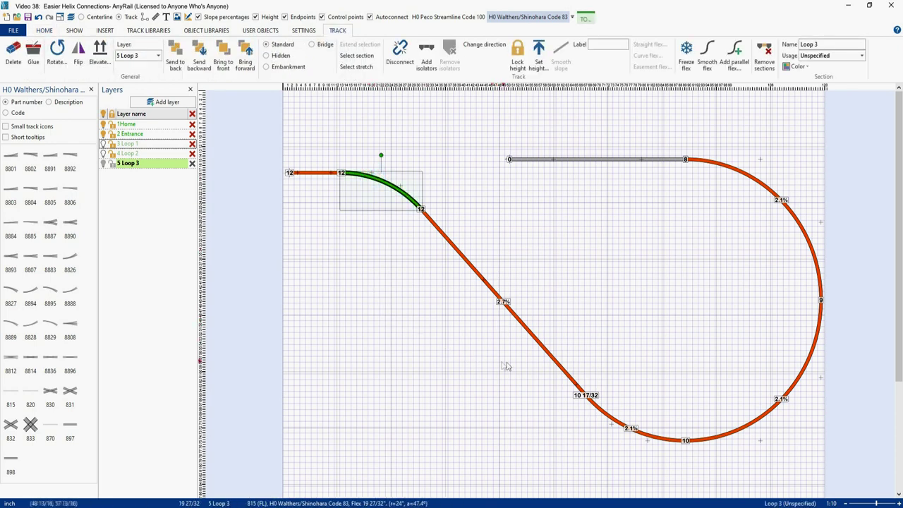
left_click(549, 360, "ctrl")
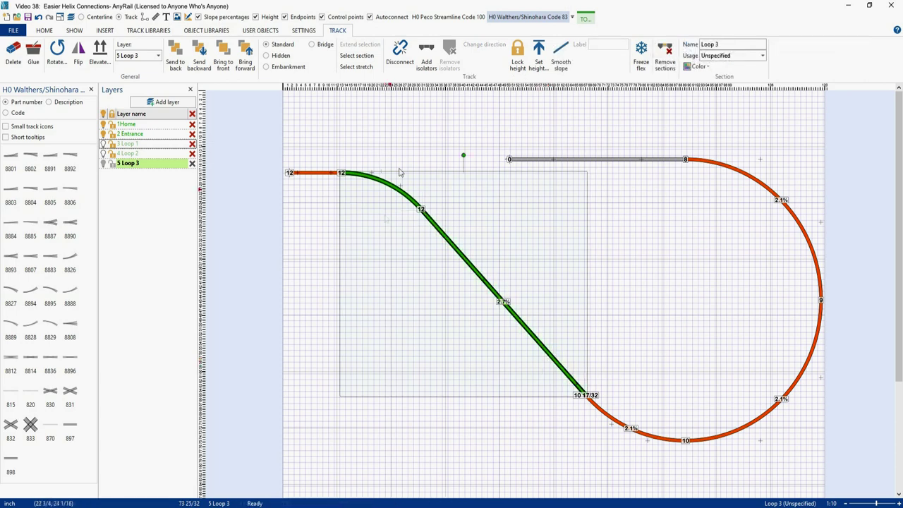
left_click(561, 53)
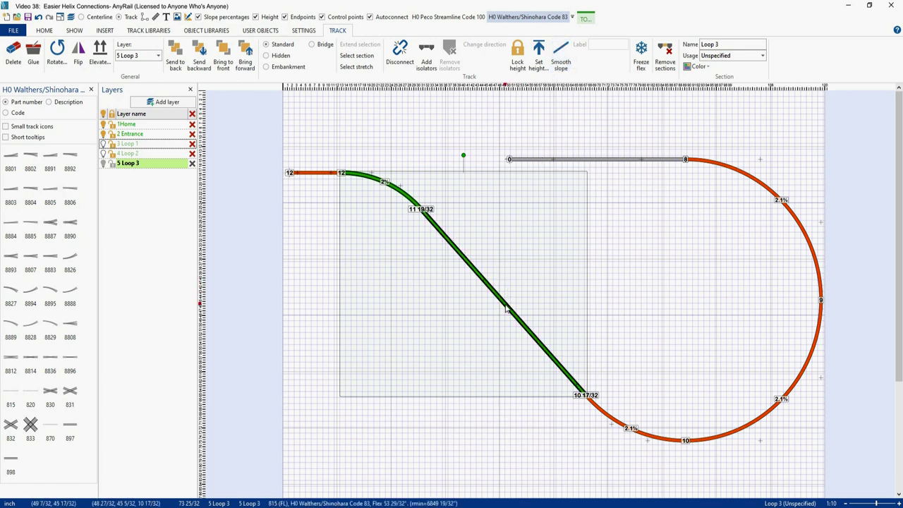
left_click(556, 272)
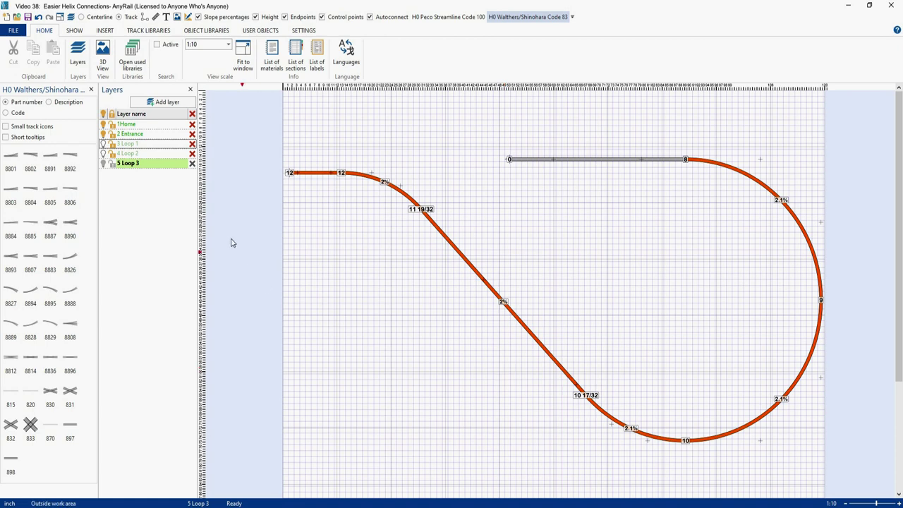
Show the Loop 1 and Loop 2 layers and make Loop 2 the active layer
left_click(103, 153)
left_click(103, 144)
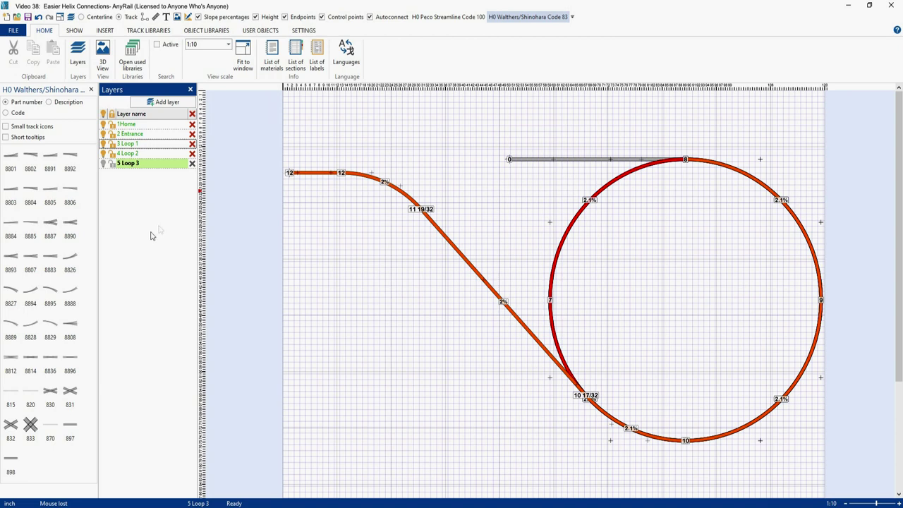
left_click(141, 154)
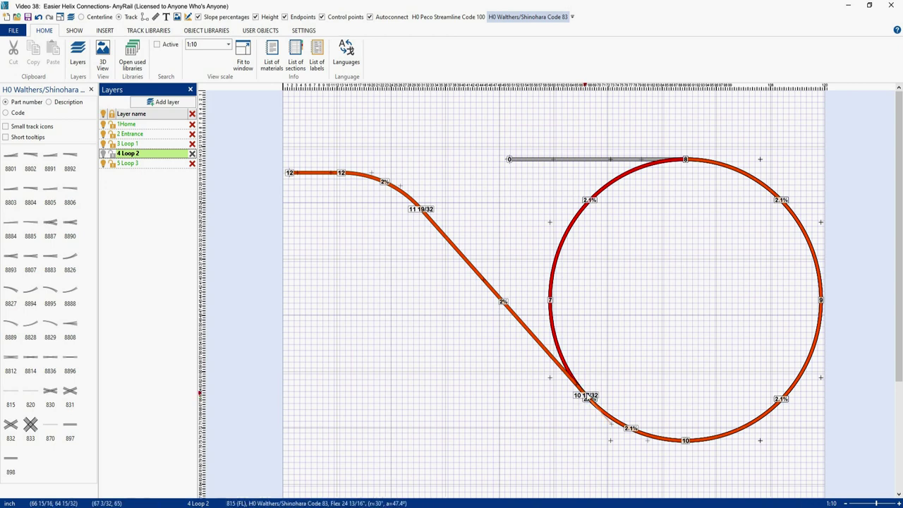
Draw a marker line on Loop 2 that ends at the point where the diagonal exit leaves the loop
right_click(578, 402)
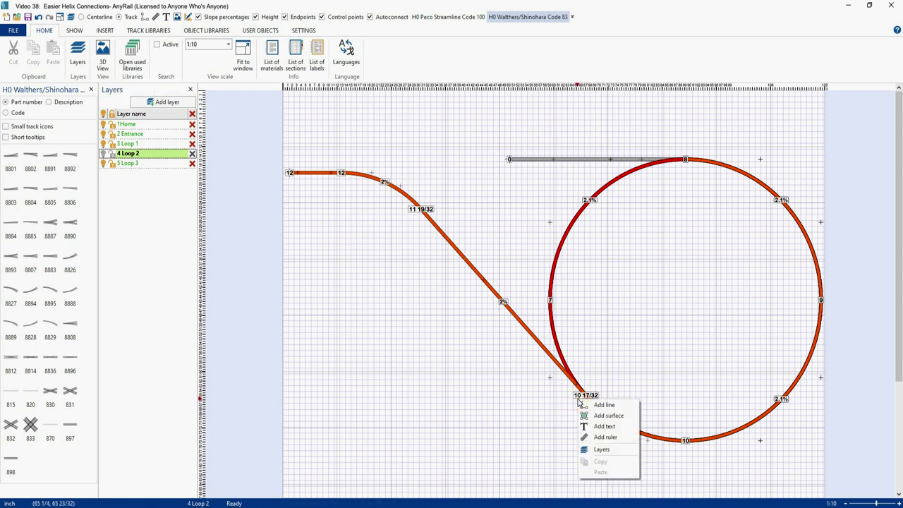
left_click(582, 405)
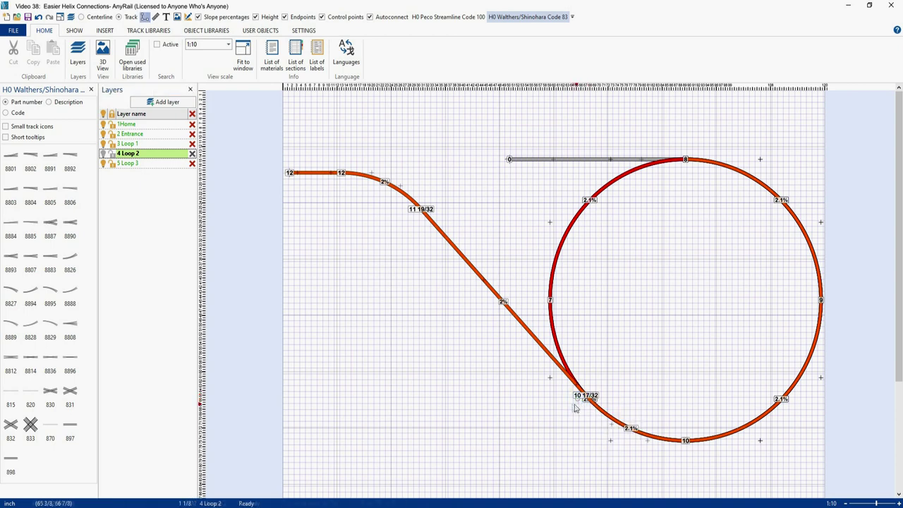
left_click(517, 417)
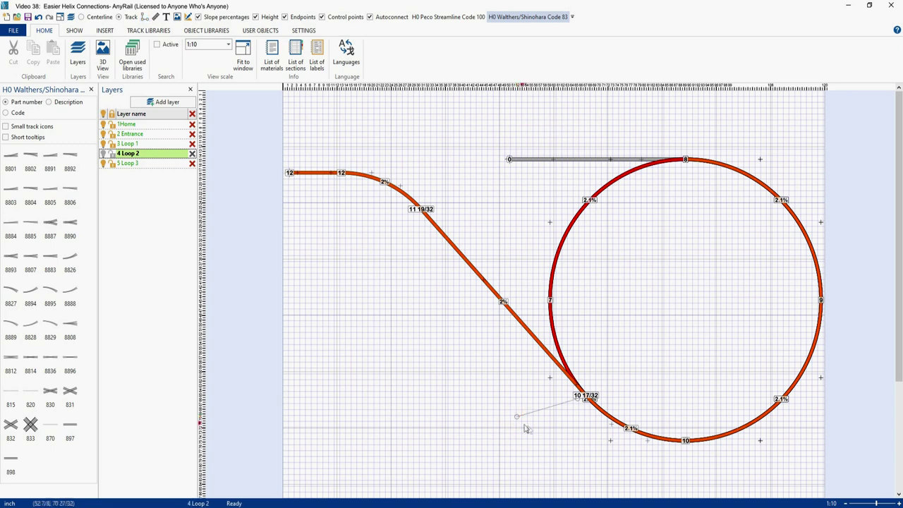
left_click(577, 400)
Hide the Loop 3 and Loop 1 layers, and cut Loop 2's lower-left flex curve at the marker line's end
left_click(103, 163)
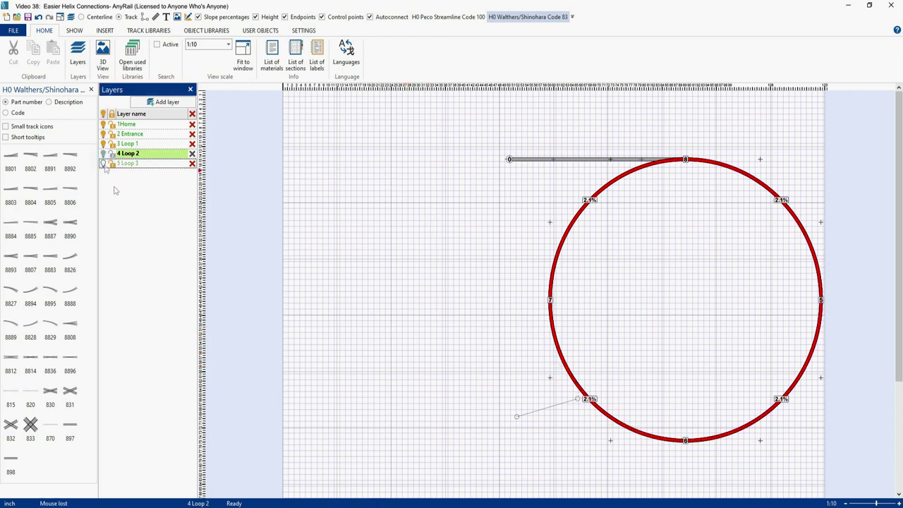
left_click(103, 143)
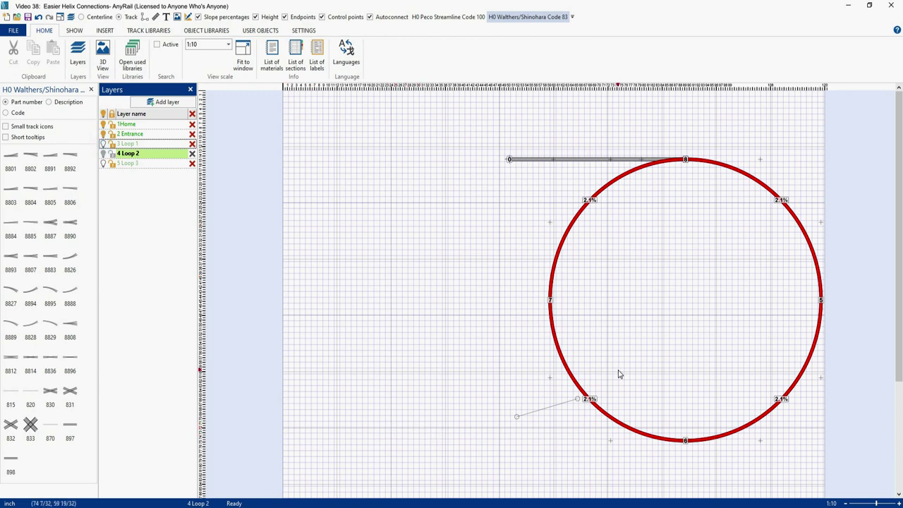
left_click(584, 400)
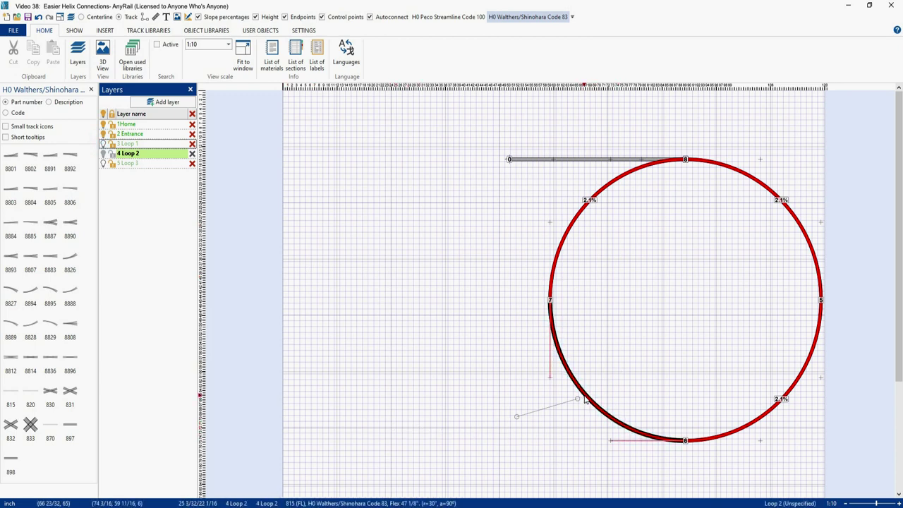
right_click(584, 397)
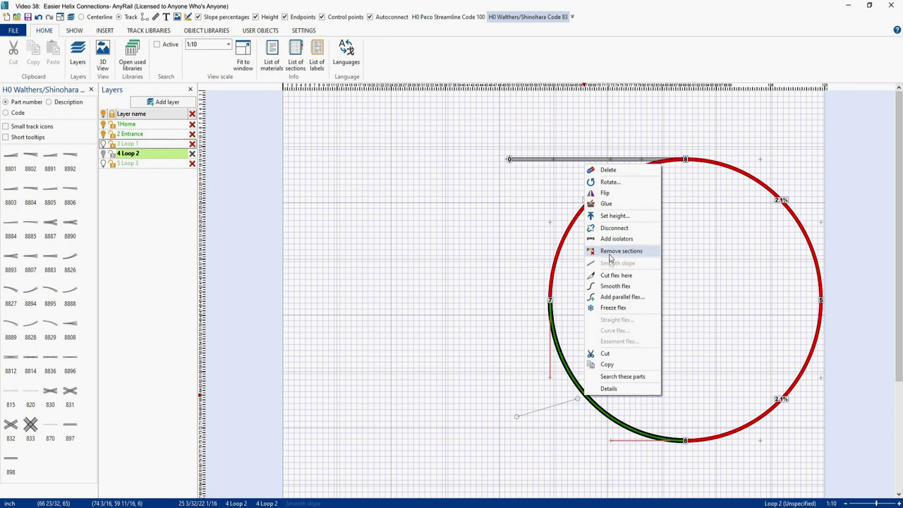
left_click(616, 275)
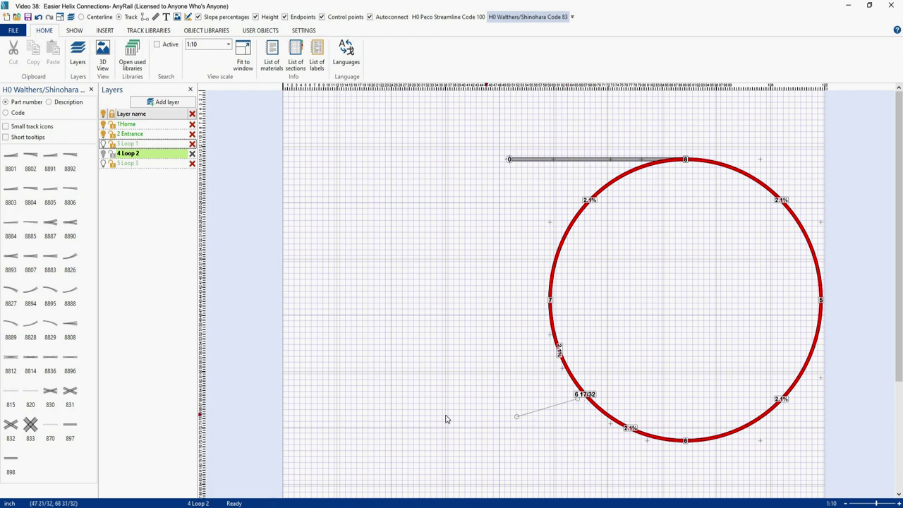
Toggle the Loop 3 layer to compare its exit joint with Loop 2's cut, and show both Loop 3 and Loop 1
left_click(103, 163)
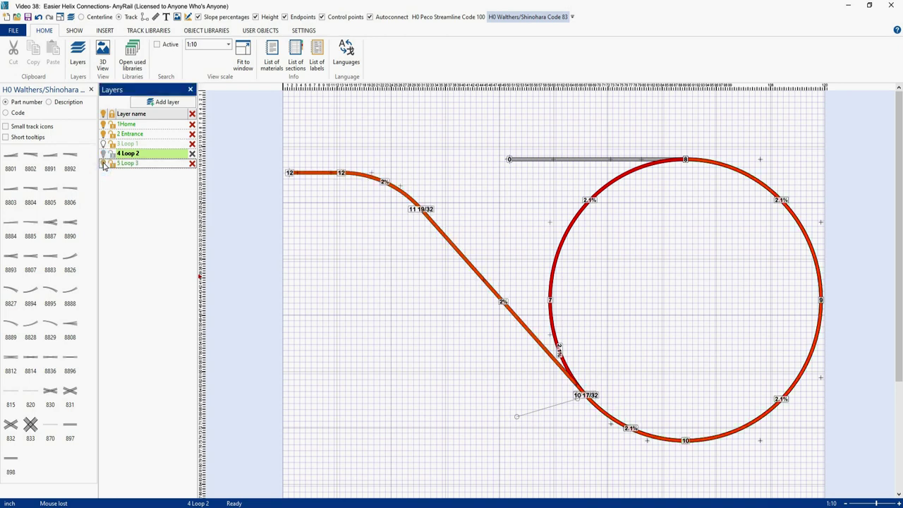
left_click(103, 164)
left_click(103, 163)
left_click(103, 164)
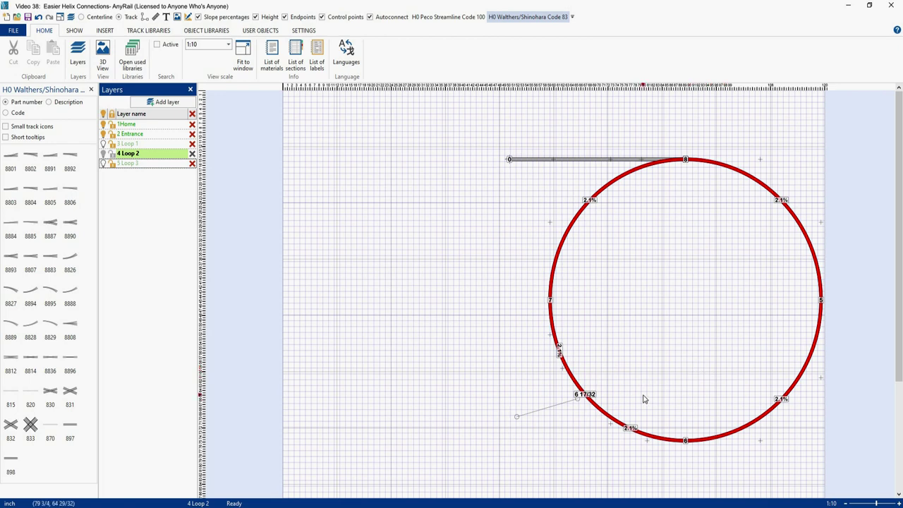
left_click(103, 164)
left_click(103, 143)
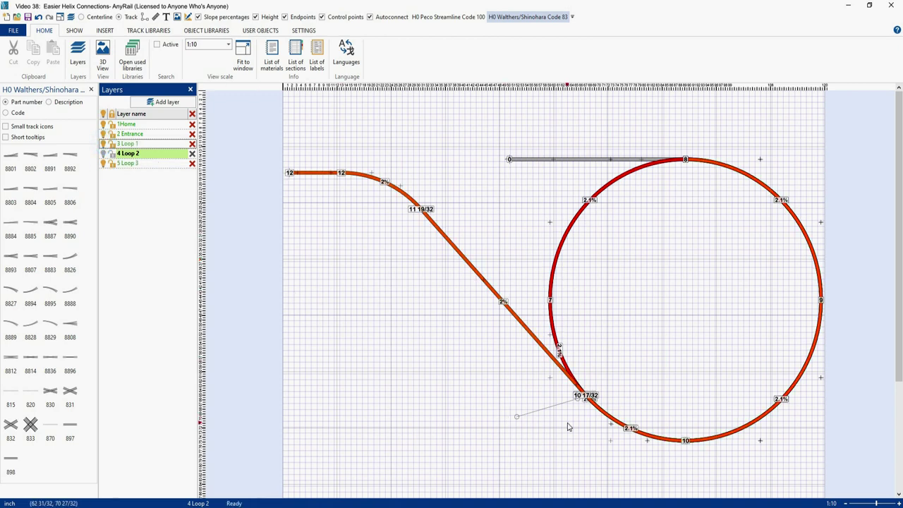
Delete the marker line beside the exit joint and hide the height labels
left_click(563, 406)
key("Delete")
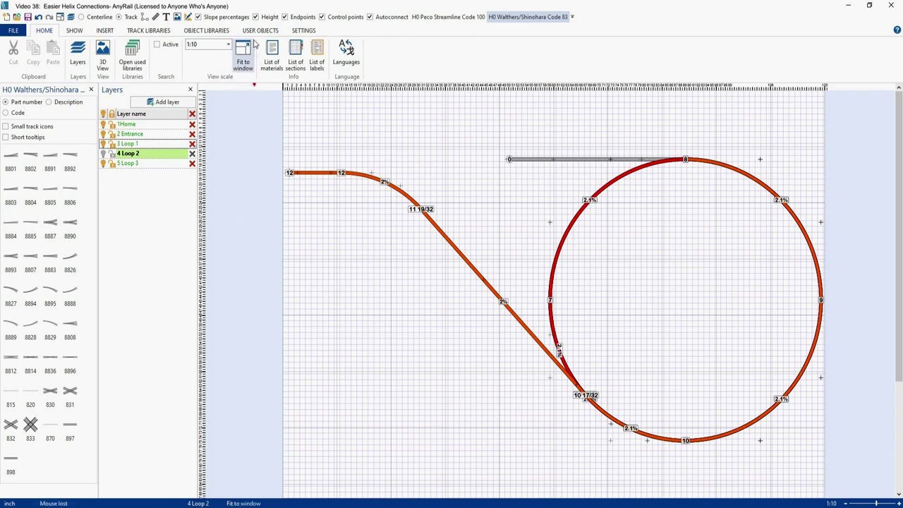
left_click(254, 17)
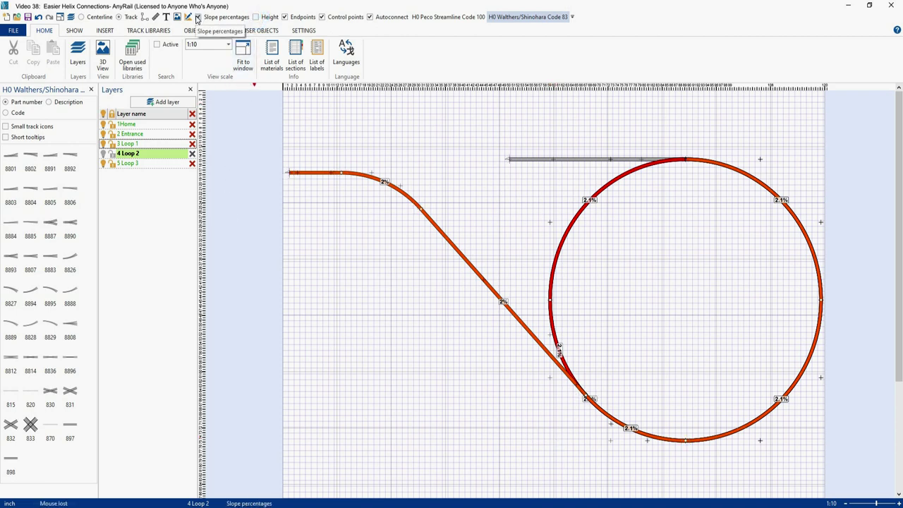